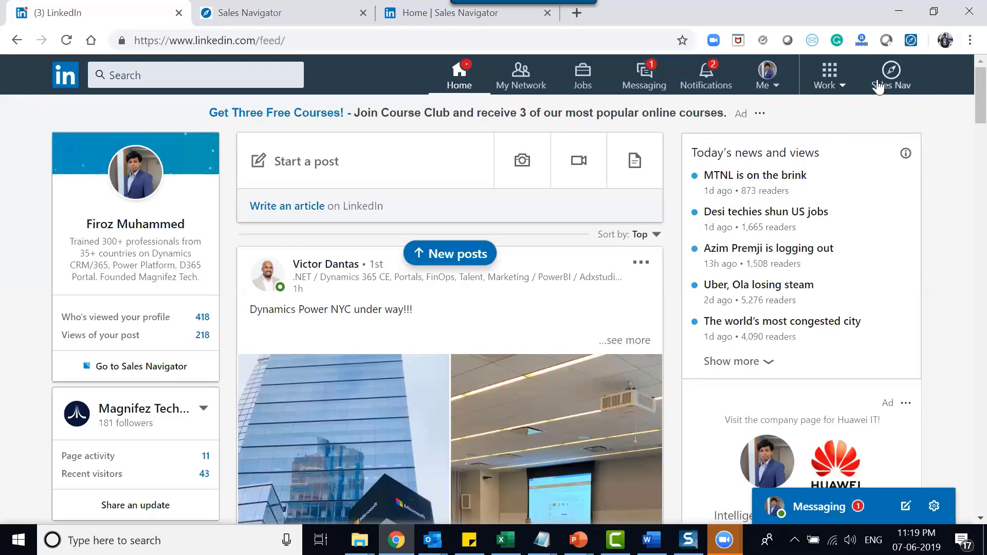
Step: Open Sales Navigator from the LinkedIn feed and look through the top updates from leads and accounts
click(894, 81)
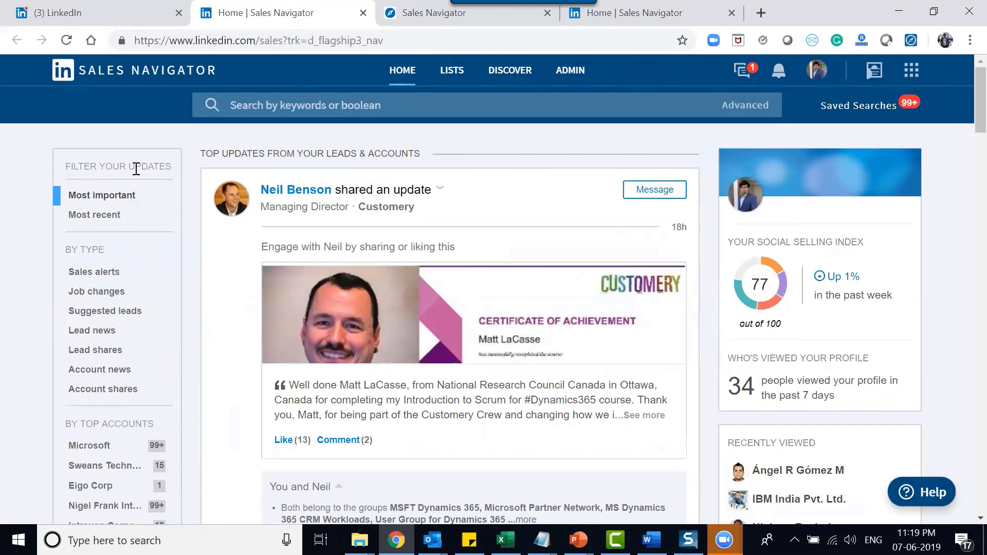
drag(89, 168, 142, 168)
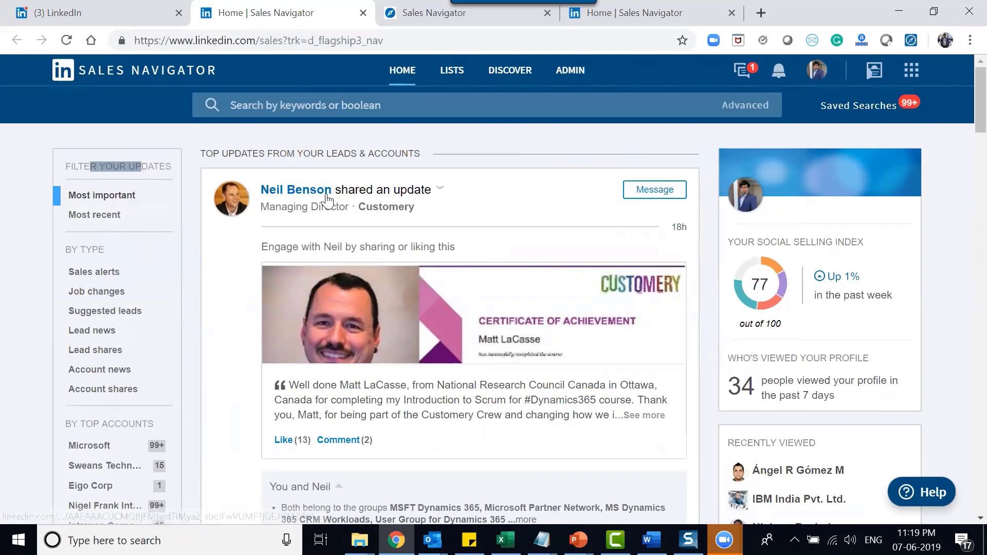
mouse_move(966, 182)
mouse_down()
mouse_move(967, 372)
mouse_move(962, 136)
mouse_move(962, 196)
mouse_up()
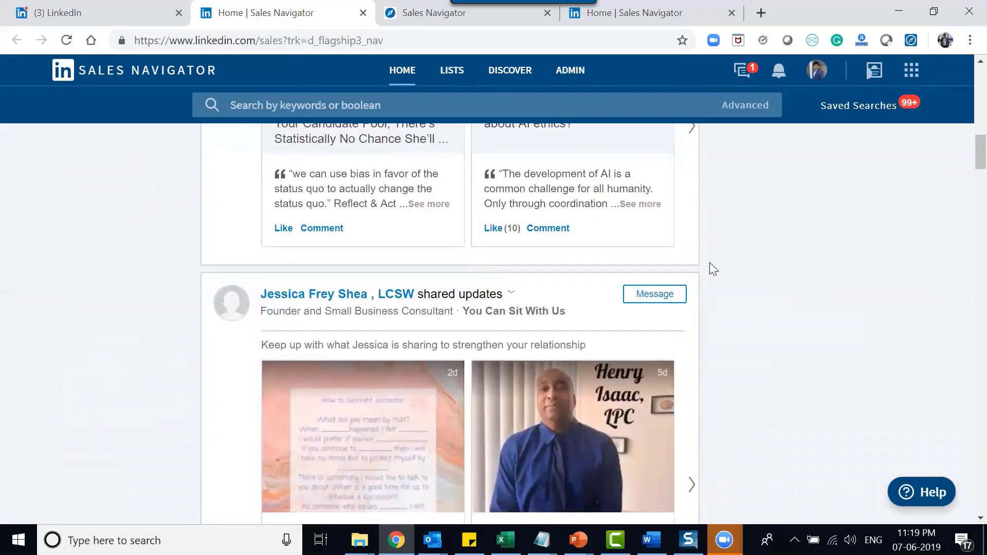
Step: View the InMail composer for the lead from You Can Sit With Us and close it without sending
click(676, 299)
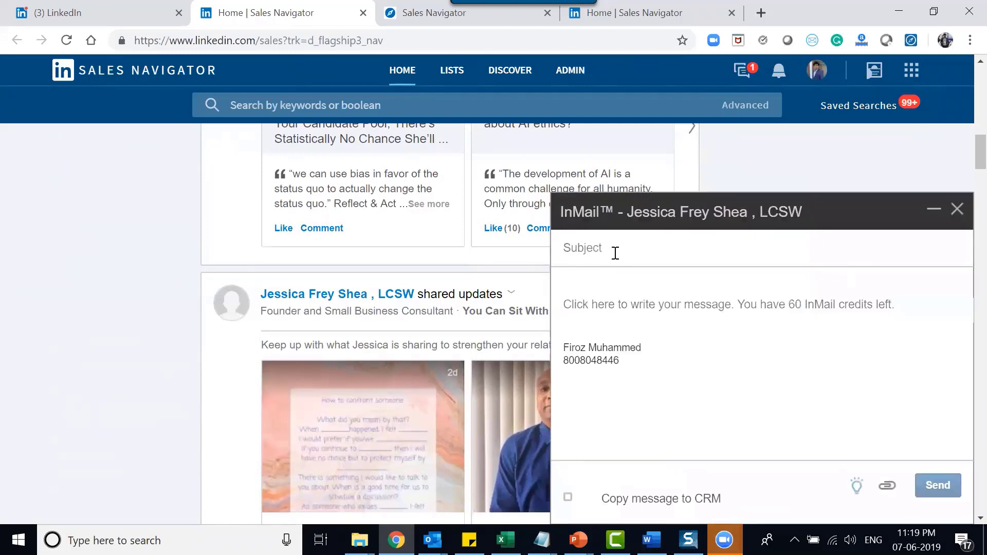
click(957, 212)
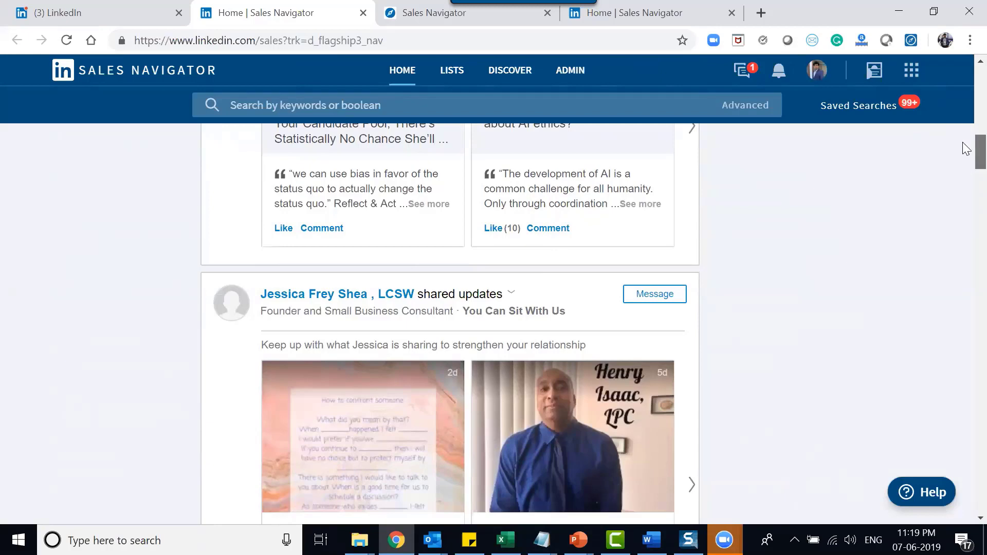
drag(962, 142, 963, 65)
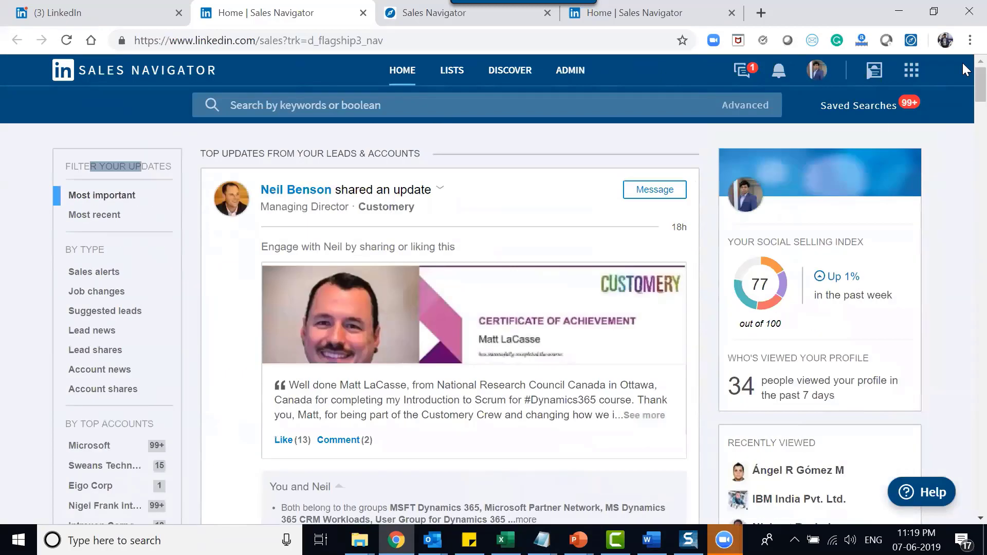
Step: Filter the home updates in turn by Most recent, Sales alerts, Job changes, Lead news and Account news
click(122, 216)
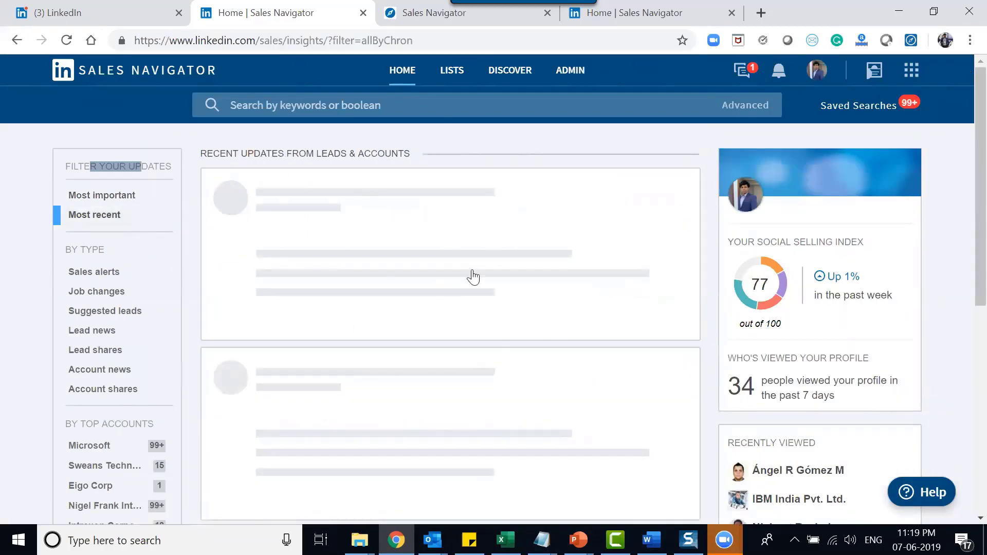
scroll(429, 354, down, 1)
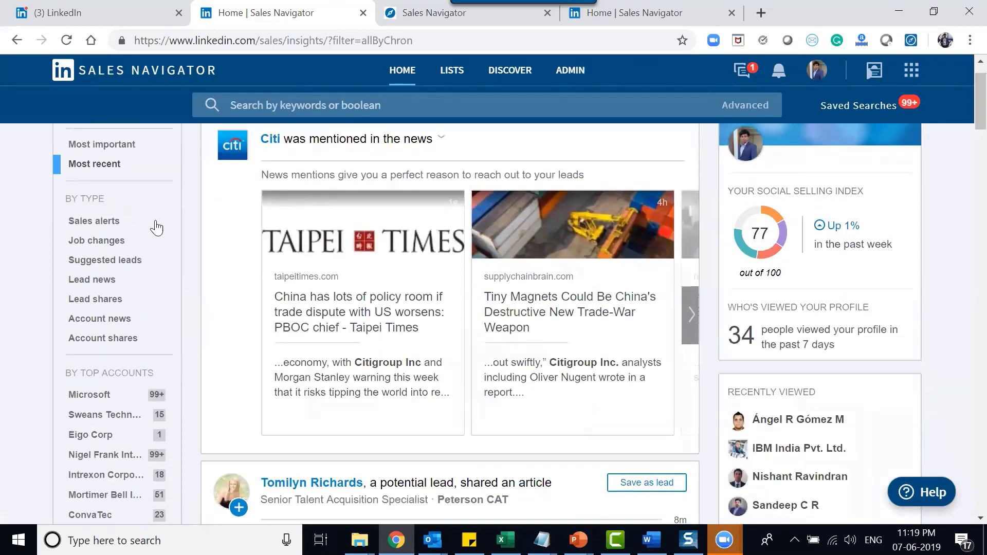
click(114, 222)
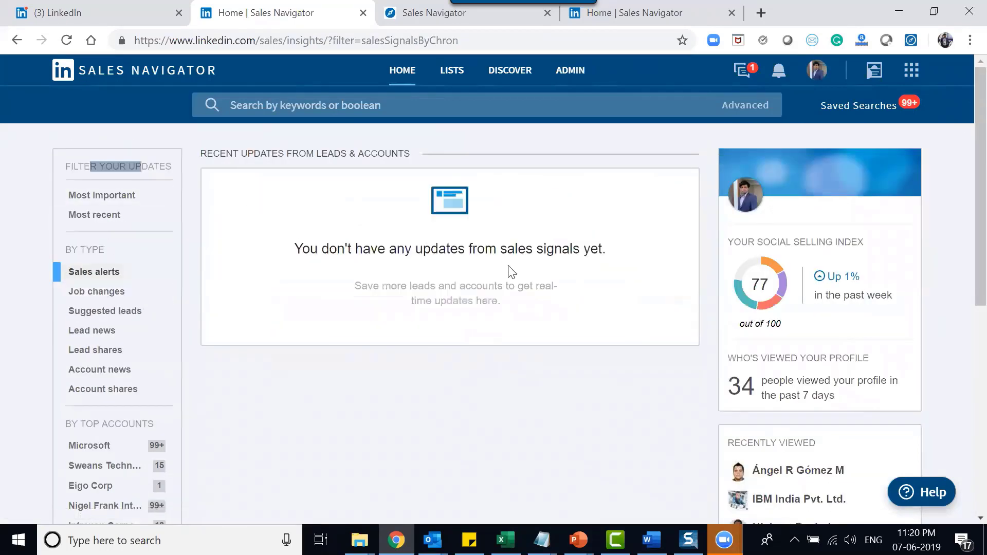
click(86, 292)
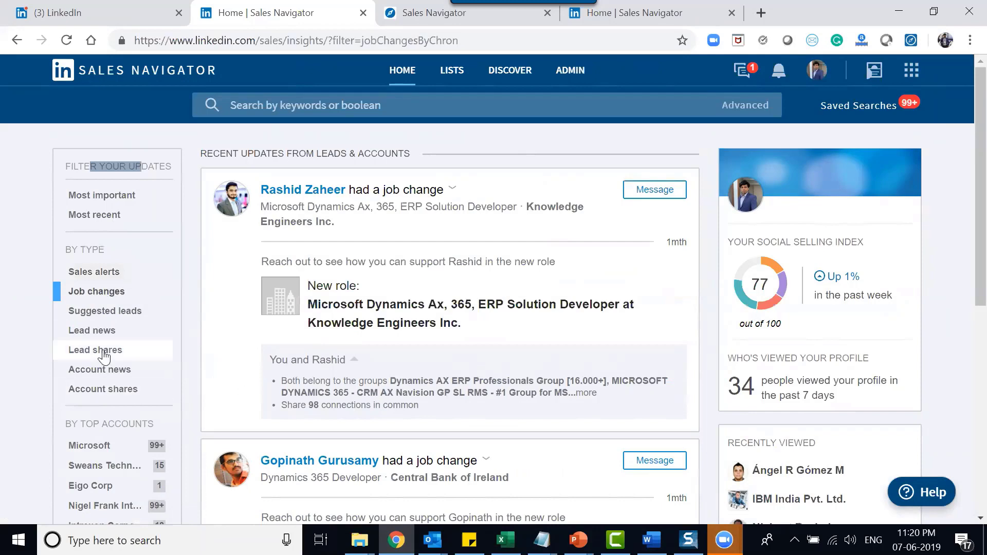
click(97, 333)
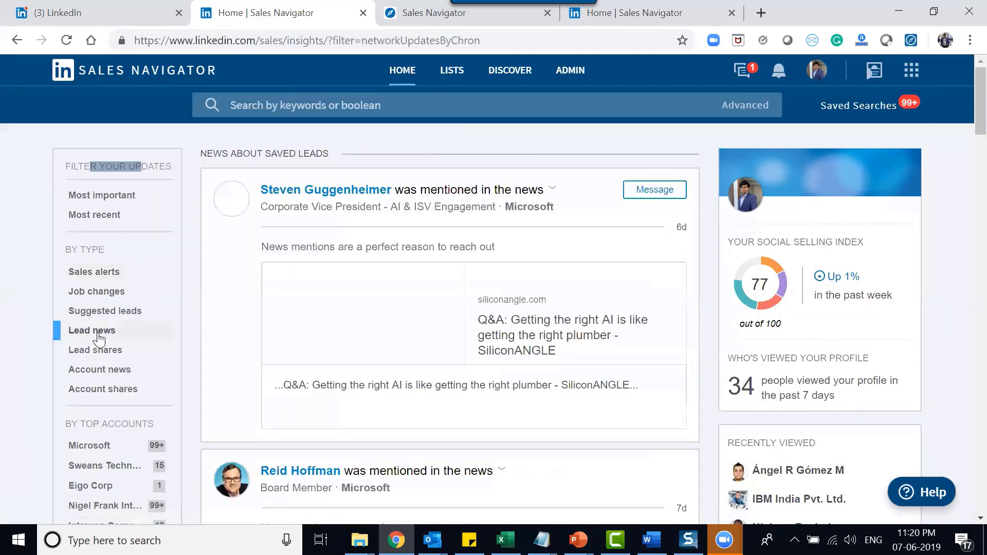
click(113, 372)
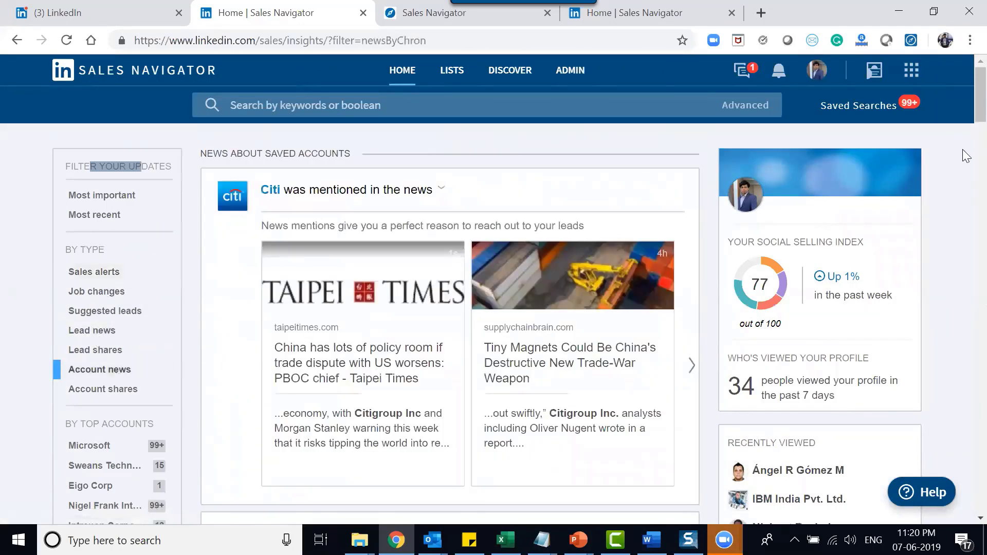
scroll(962, 93, down, 3)
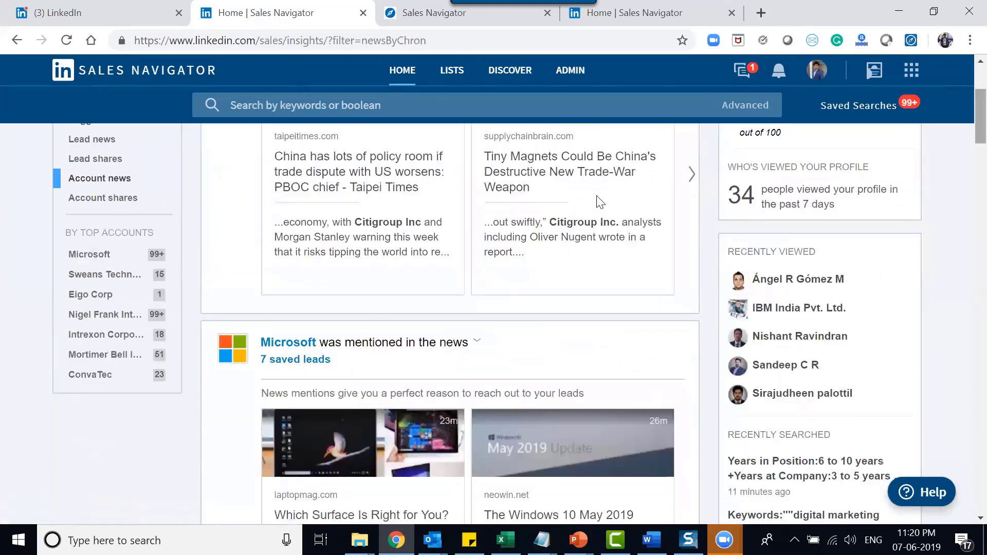
Step: Review the updates from the top accounts Microsoft and Mortimer Bell International, and the shares from saved leads
click(108, 255)
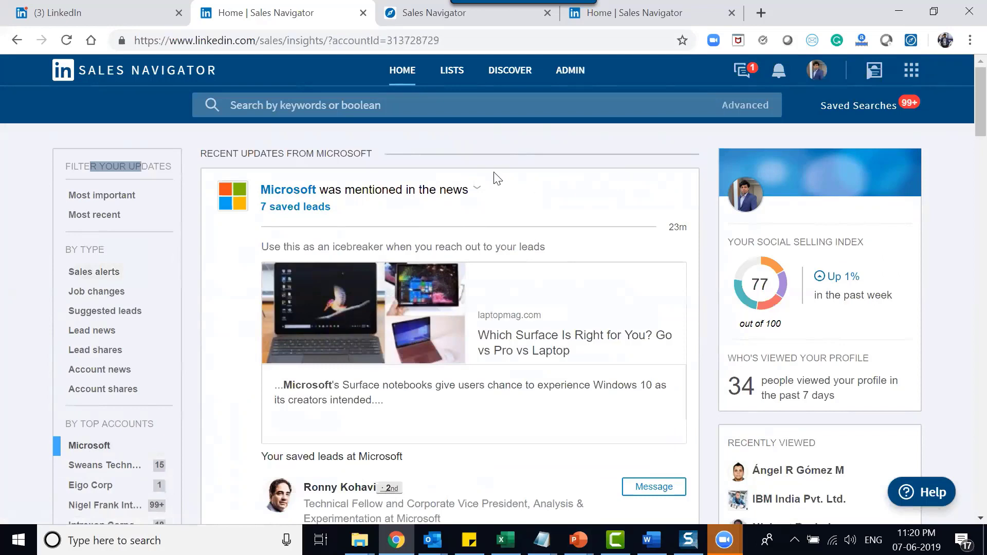
scroll(394, 316, down, 8)
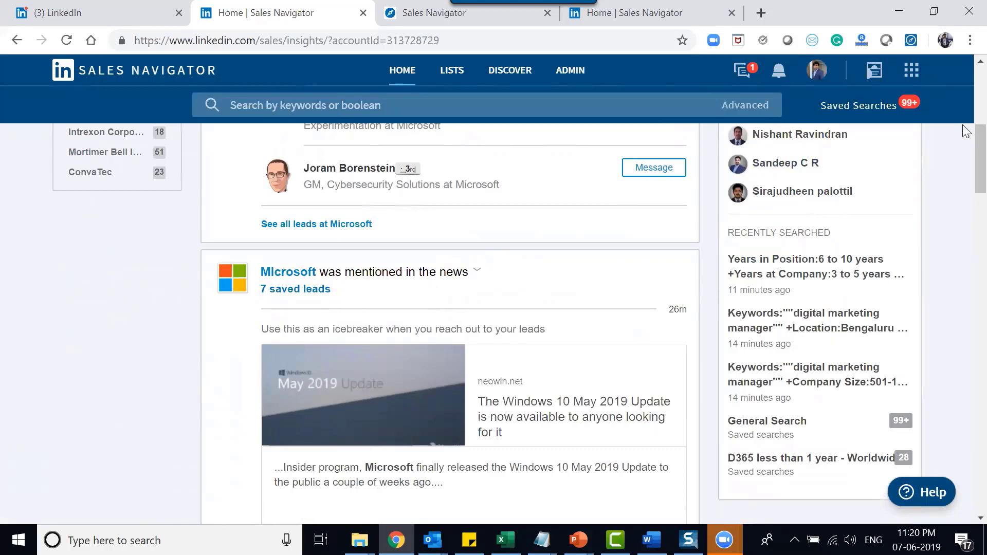
scroll(966, 206, down, 5)
scroll(962, 206, down, 4)
scroll(962, 224, up, 12)
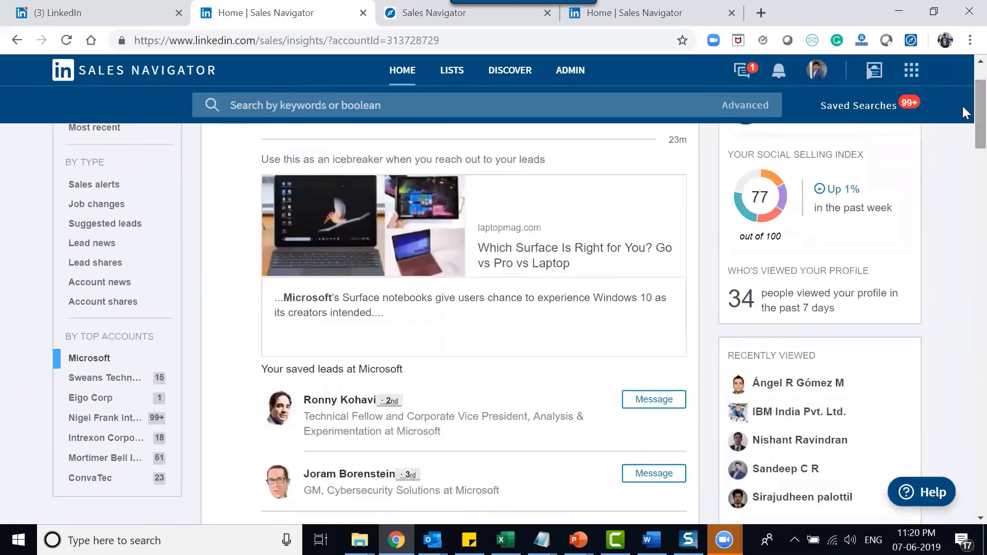
click(102, 457)
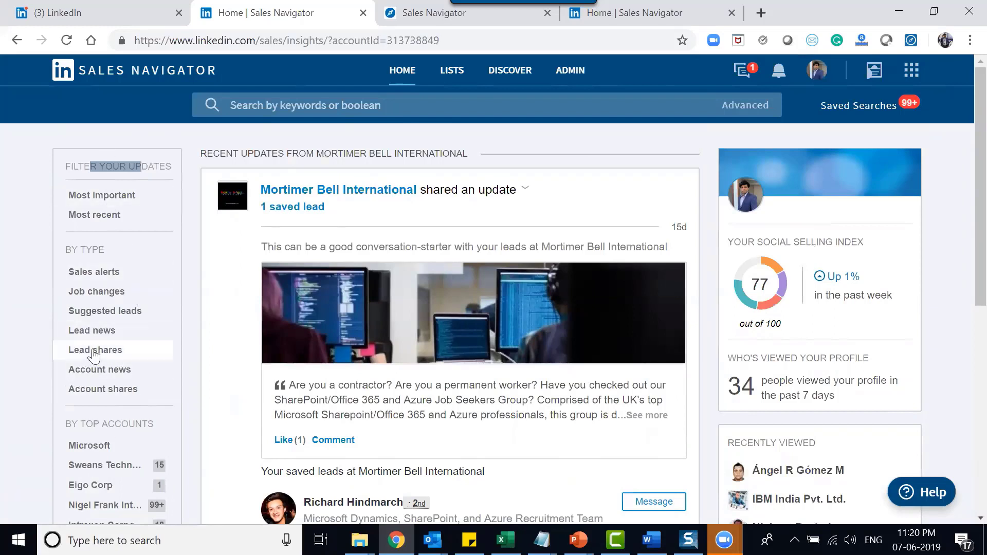
click(127, 350)
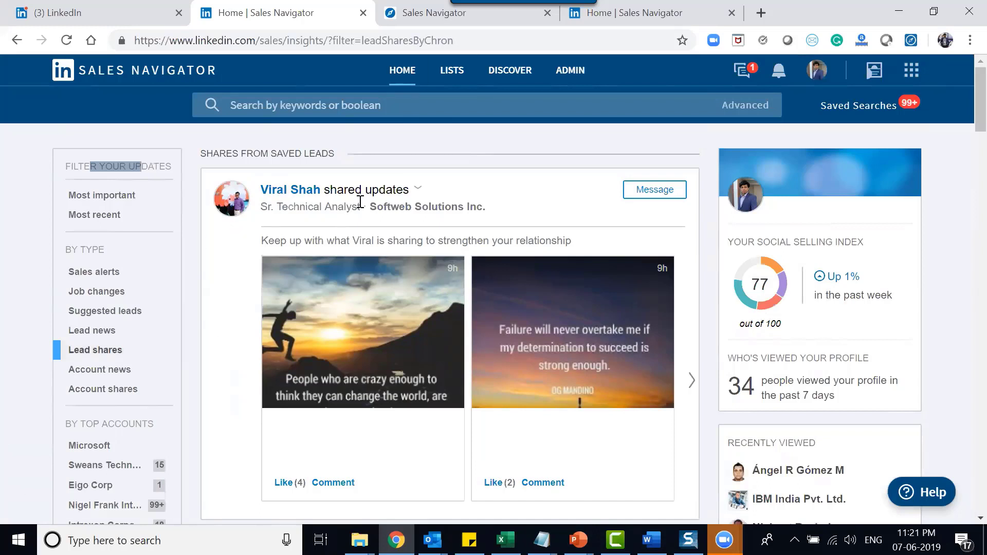
Step: Open the My network list and look through the contacts in it
mouse_move(445, 83)
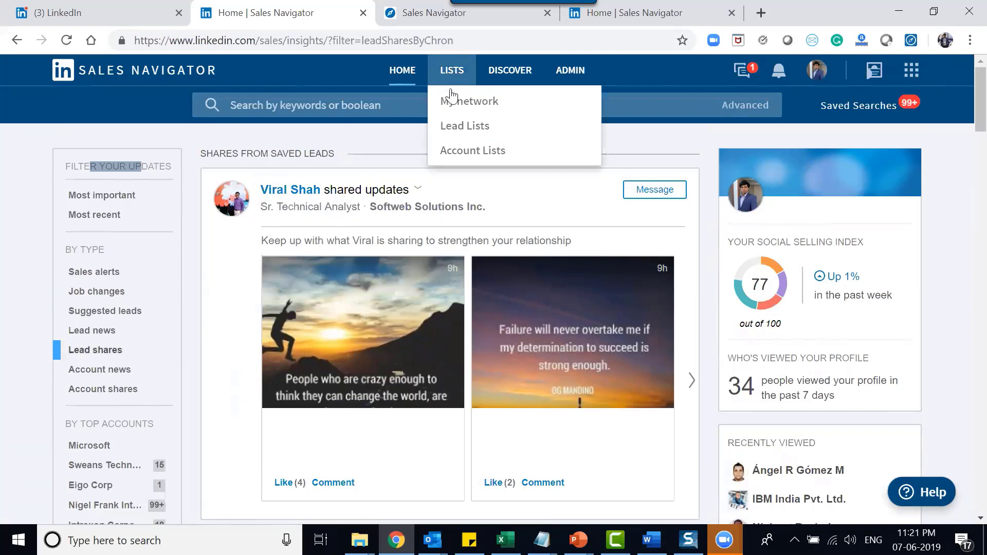
click(469, 101)
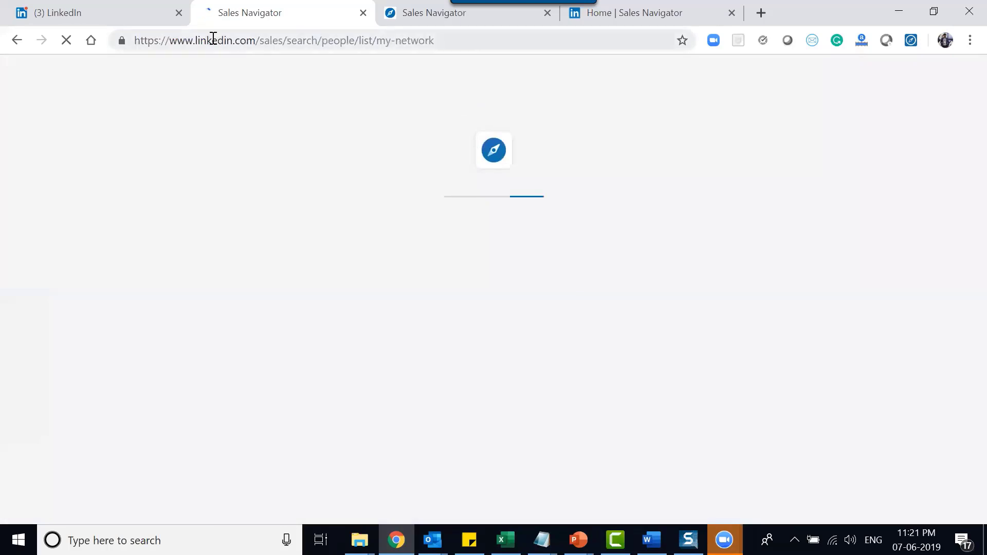
key(ctrl+4)
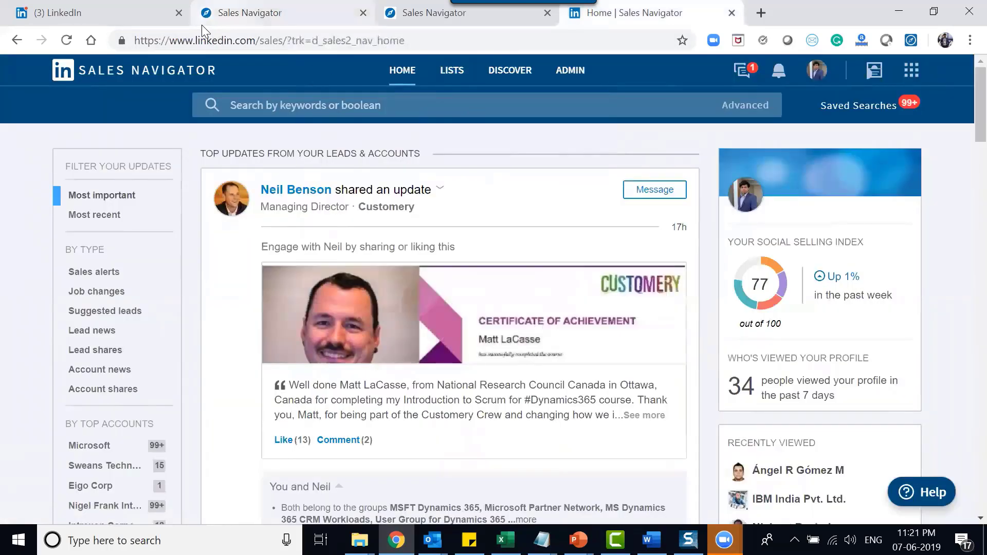
click(202, 23)
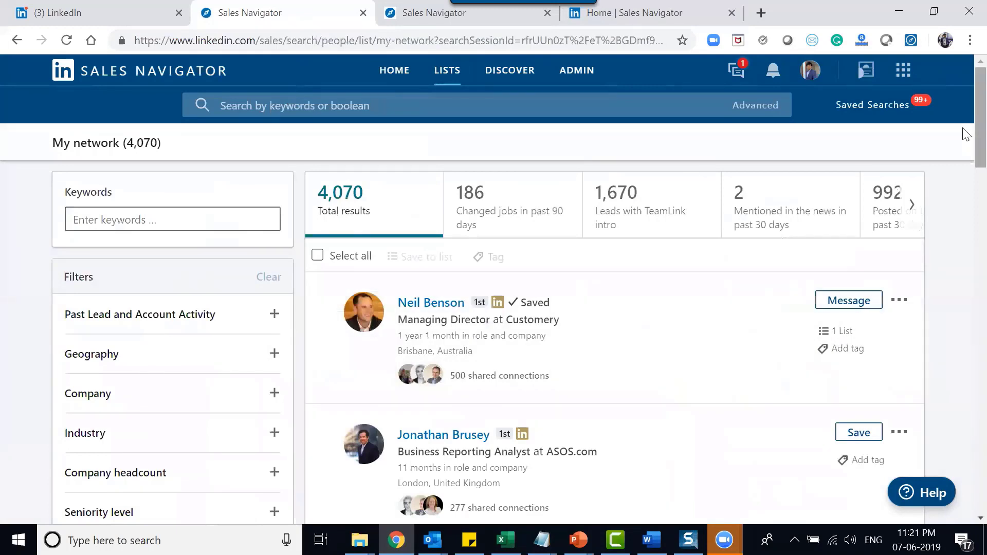
drag(965, 136, 964, 379)
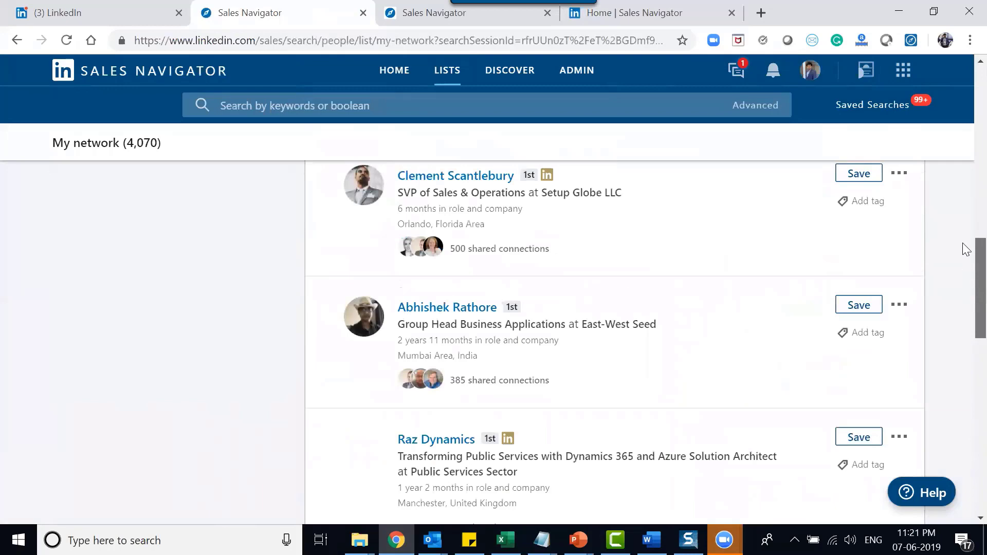
Step: Narrow My network to contacts who changed jobs in the past 90 days, and to leads with a TeamLink intro
scroll(963, 206, up, 10)
click(524, 205)
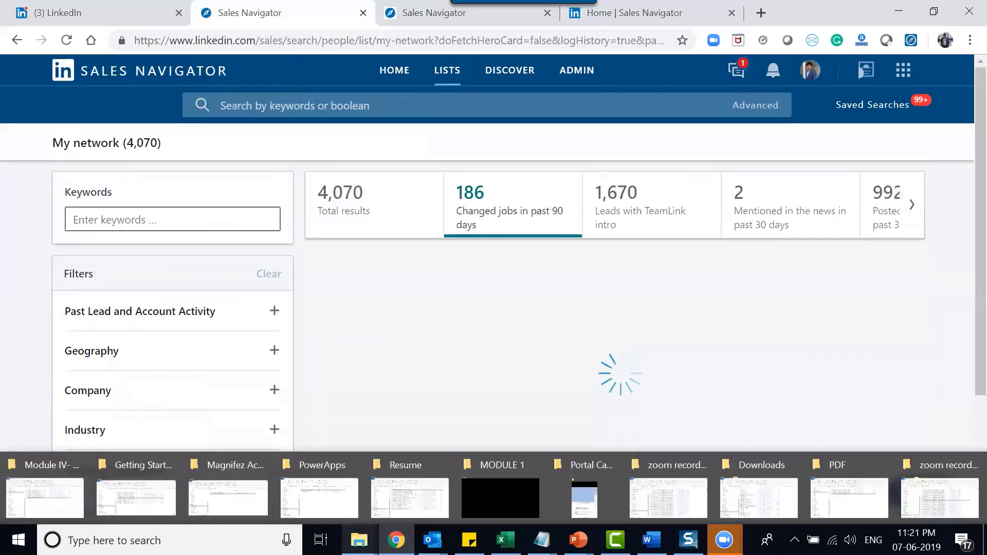
click(632, 214)
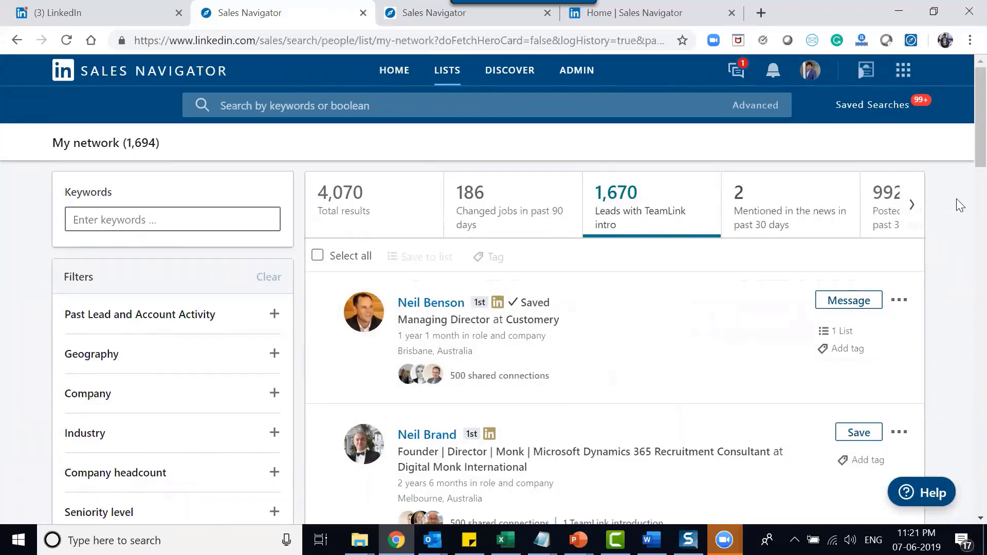
Step: Open the Lead Lists page and look over the existing lead lists
mouse_move(447, 70)
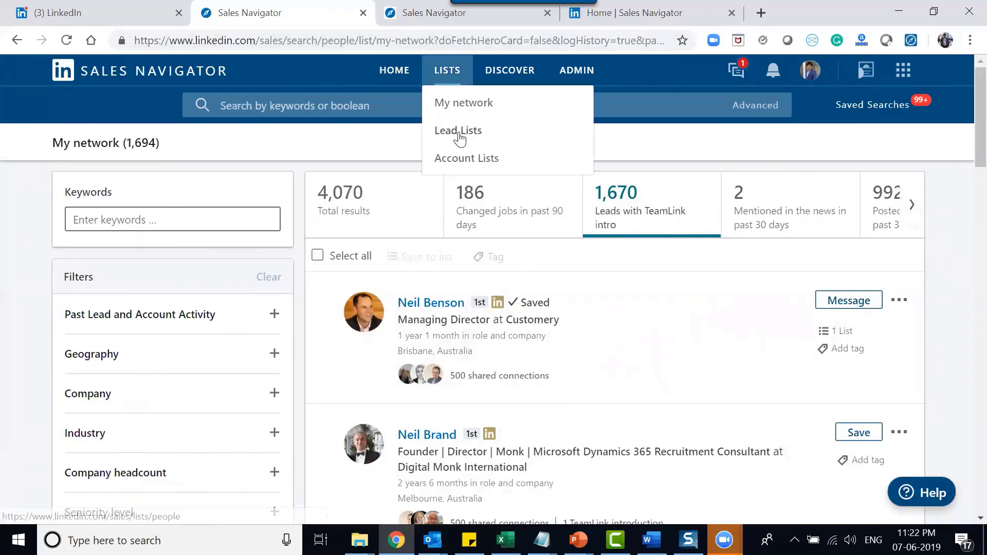
click(459, 133)
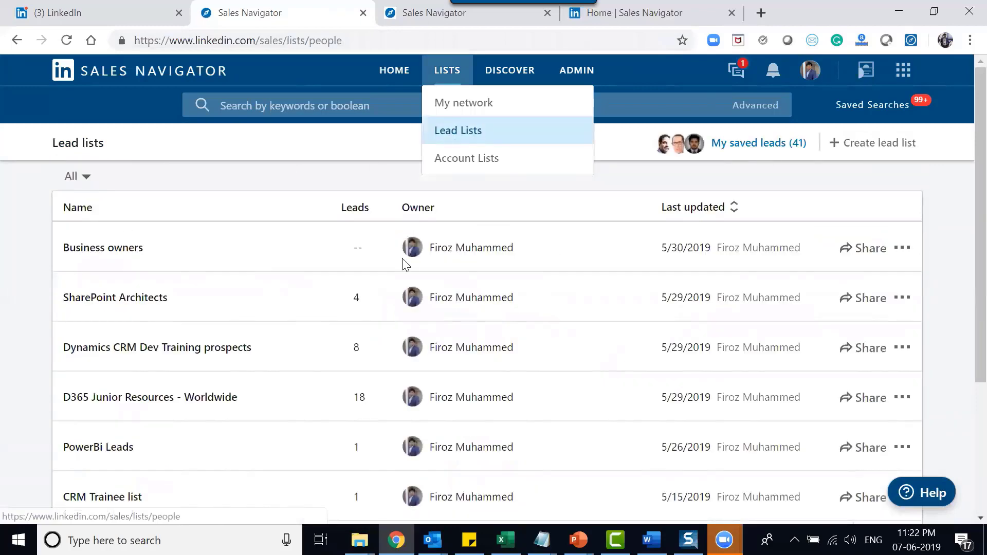
scroll(965, 219, down, 2)
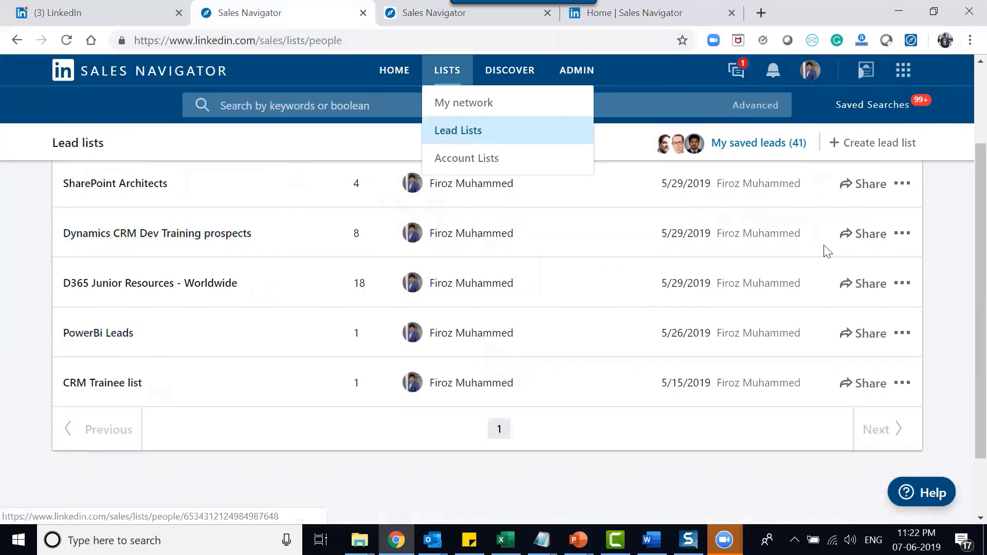
scroll(963, 264, up, 3)
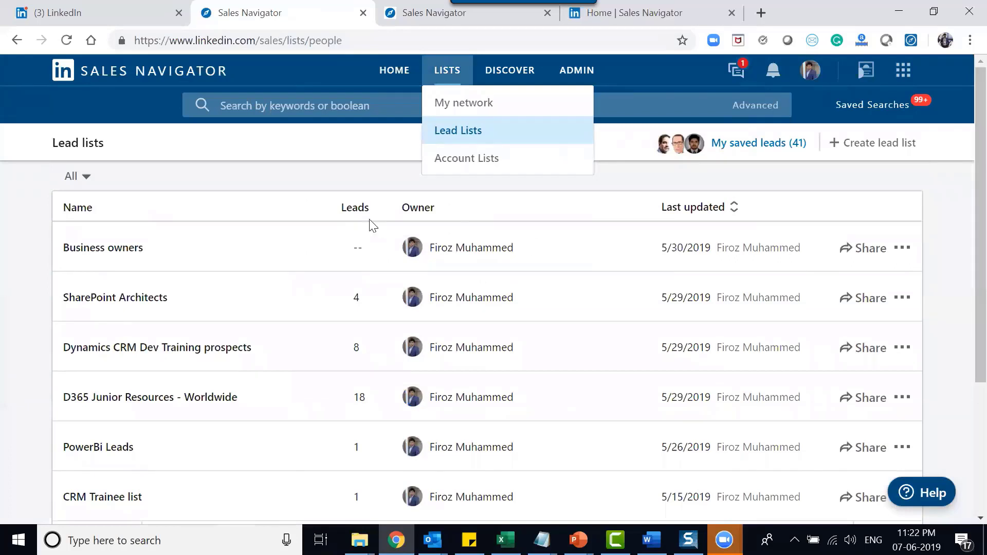
Step: View all saved leads and return to the lead lists
click(745, 149)
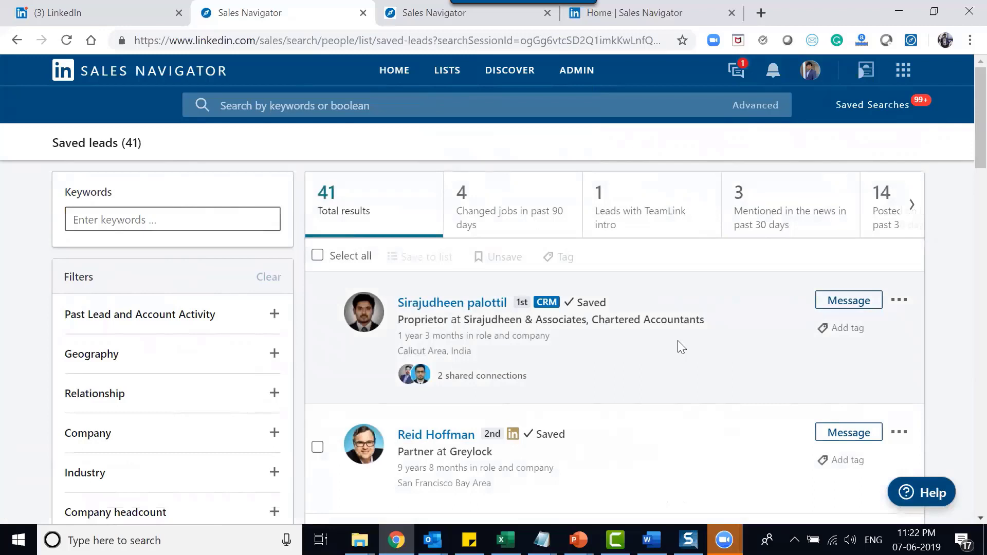
key(alt+Left)
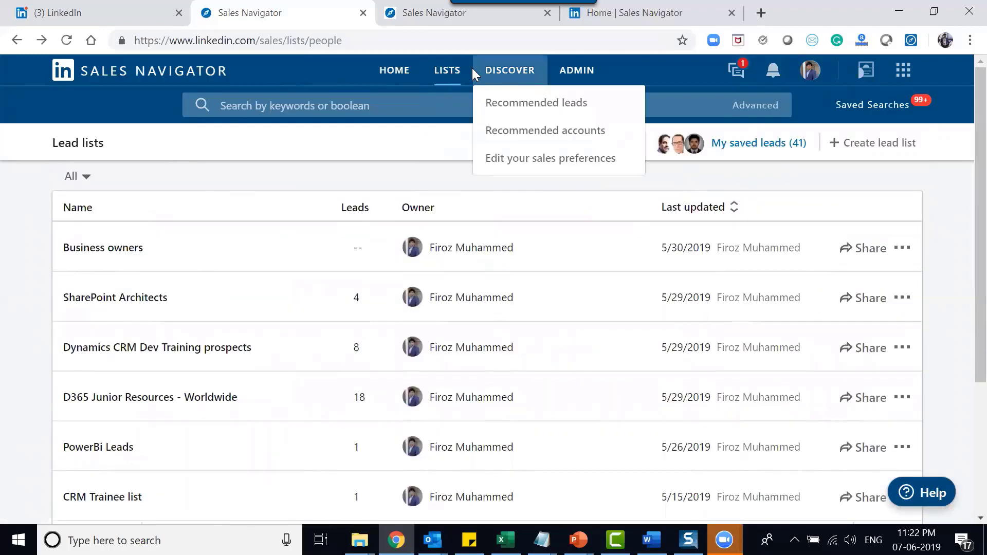
mouse_move(450, 110)
Step: Open the recommended leads based on sales preferences and browse the suggested people and available filters
mouse_move(517, 68)
click(523, 109)
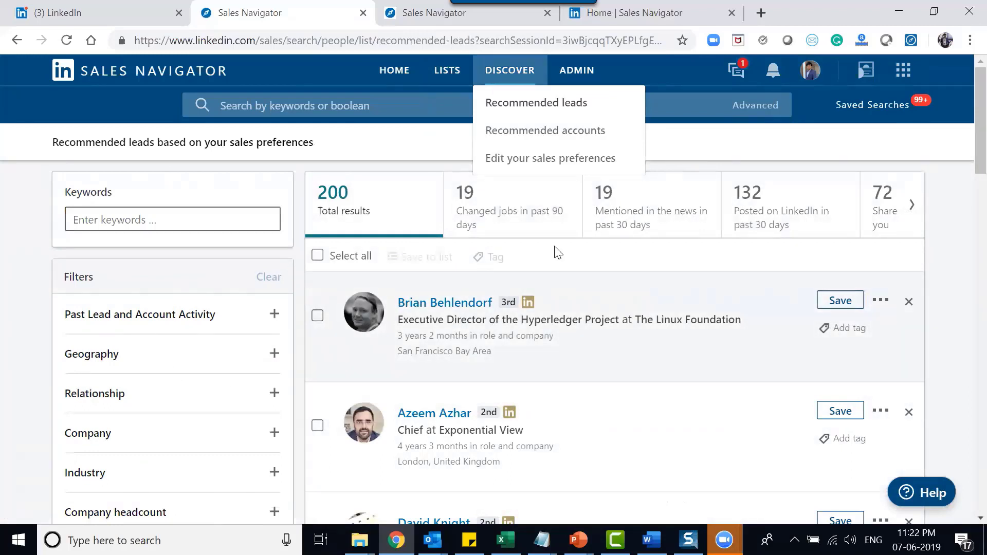
scroll(966, 131, down, 2)
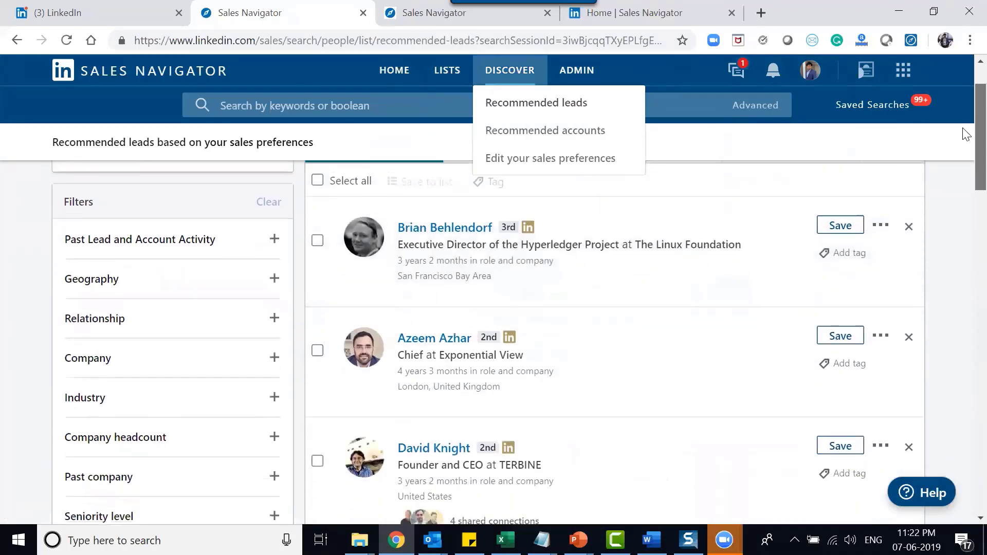
scroll(966, 134, up, 2)
scroll(965, 139, down, 1)
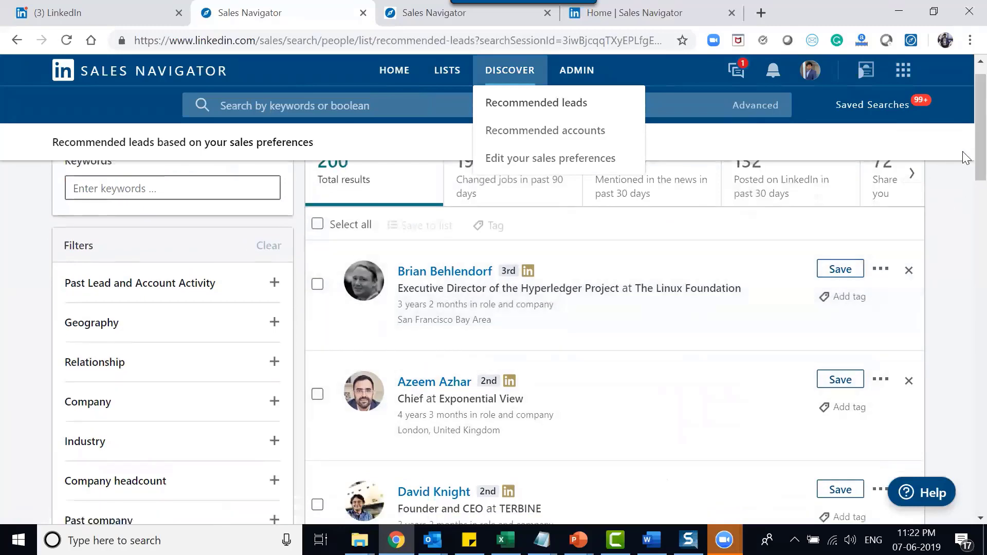
scroll(963, 149, down, 3)
scroll(965, 195, down, 5)
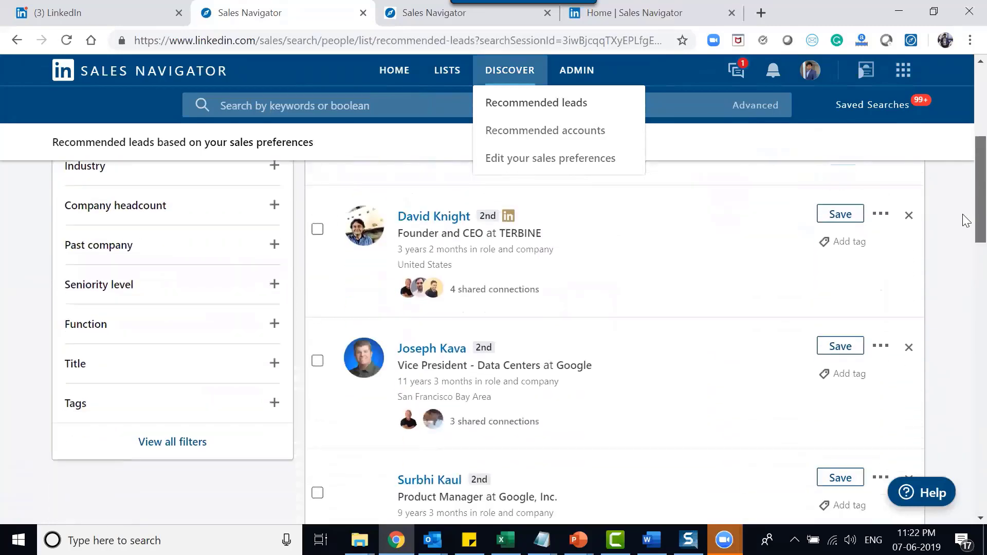
Step: Open the sales preferences and review the chosen geographies, industries, company sizes, functions and seniority levels
scroll(965, 170, up, 8)
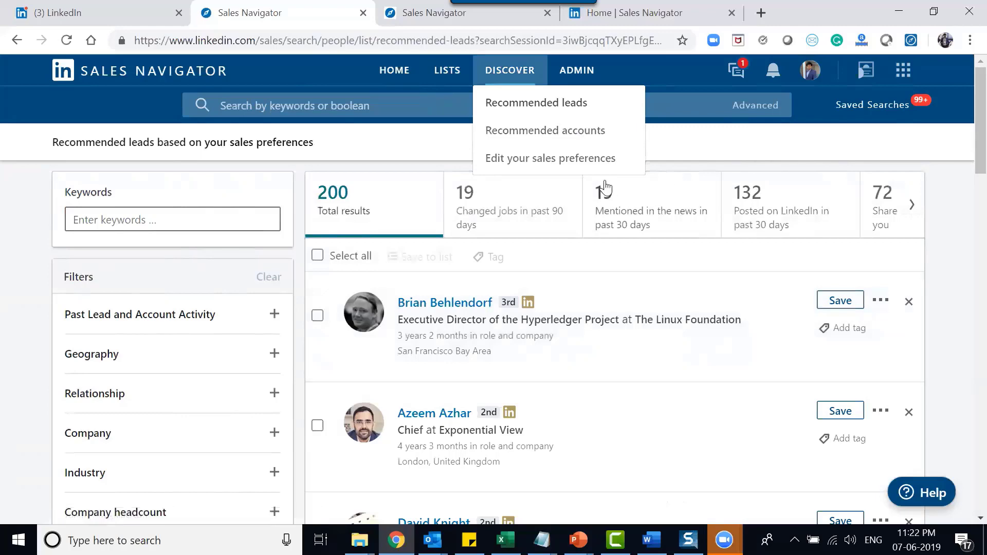
click(565, 162)
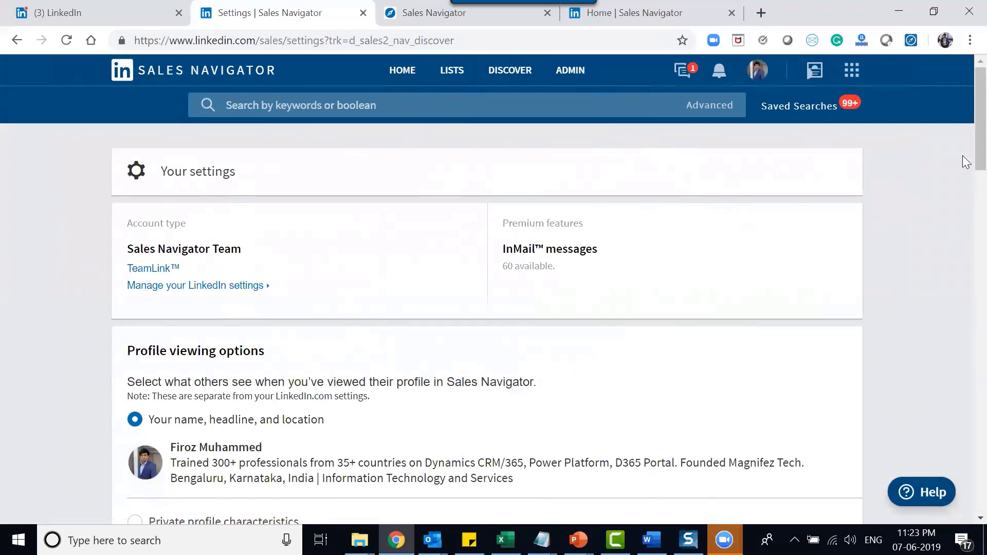
scroll(966, 192, down, 4)
scroll(966, 191, down, 6)
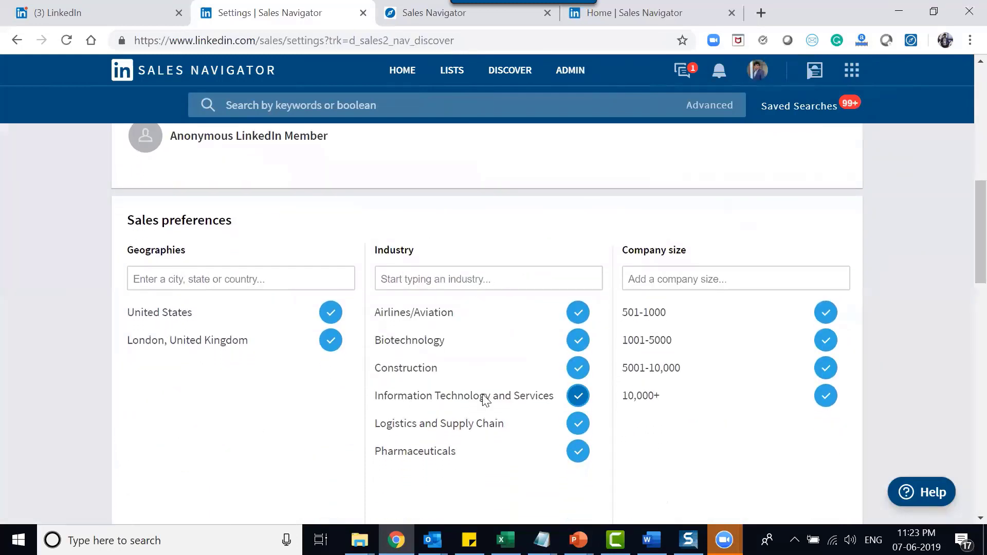
scroll(962, 321, down, 10)
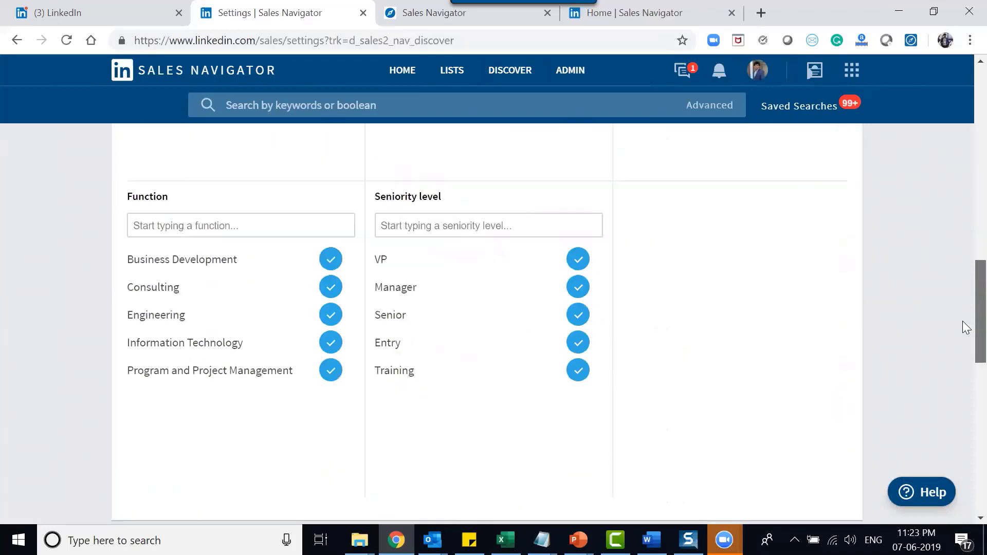
scroll(963, 293, up, 15)
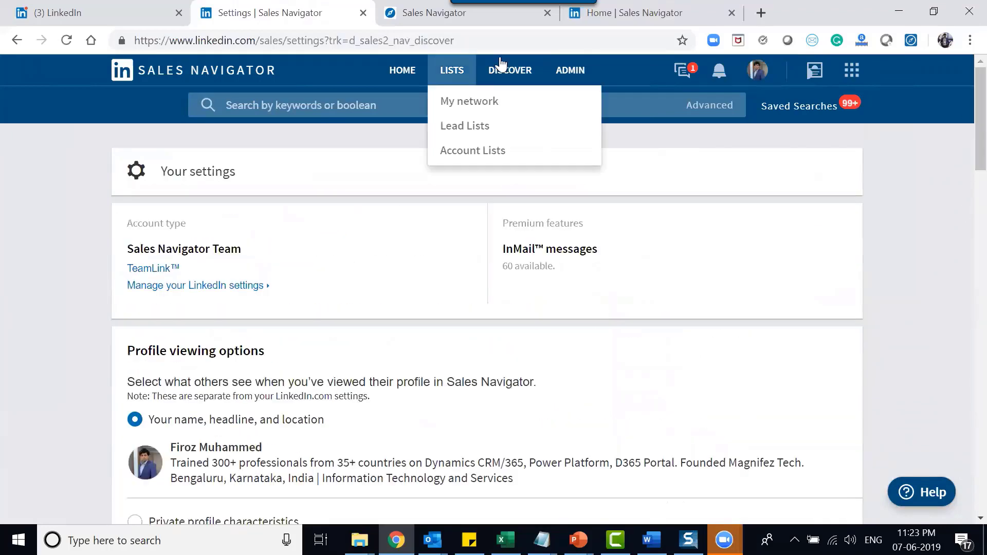
mouse_move(510, 72)
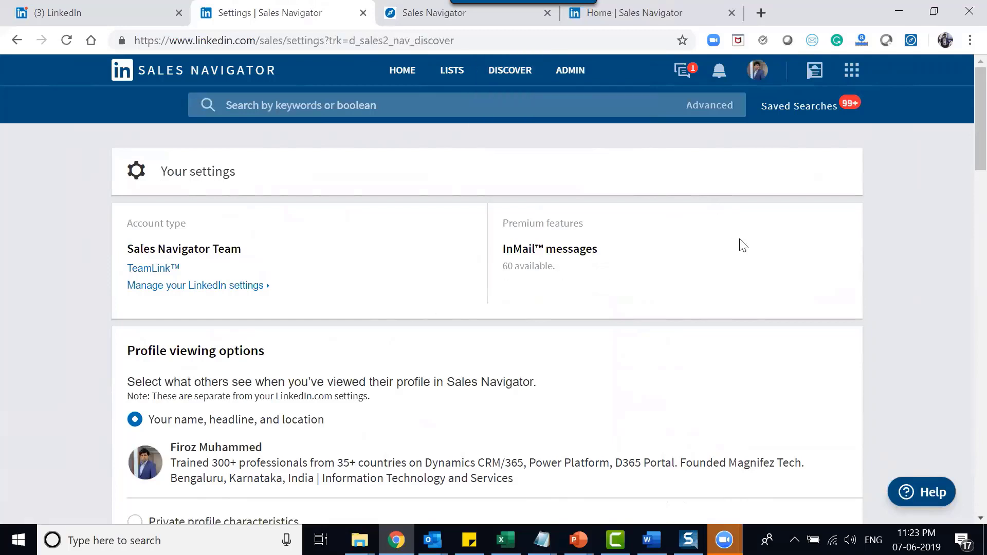
Step: Open the team's usage reporting and examine the average team SSI and its four component scores
mouse_move(565, 72)
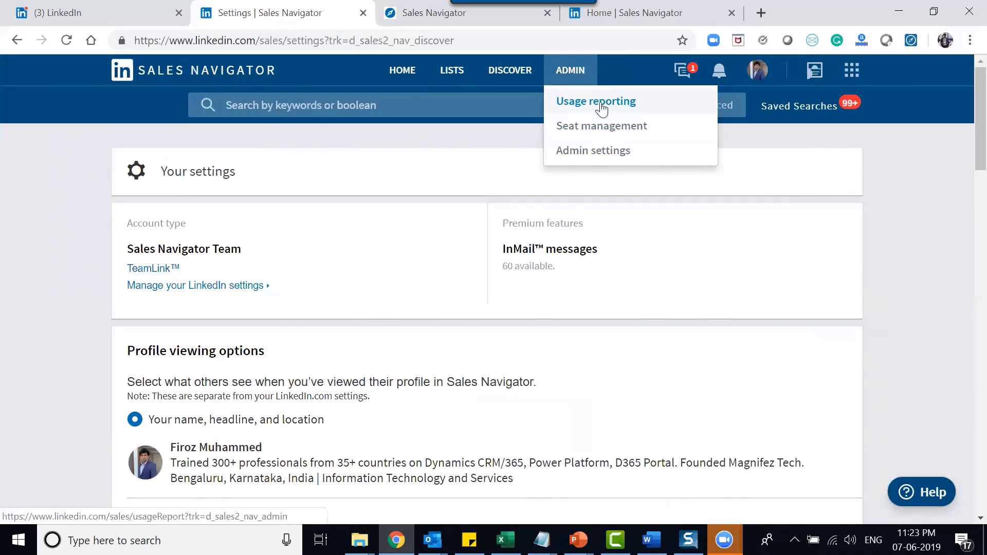
click(603, 105)
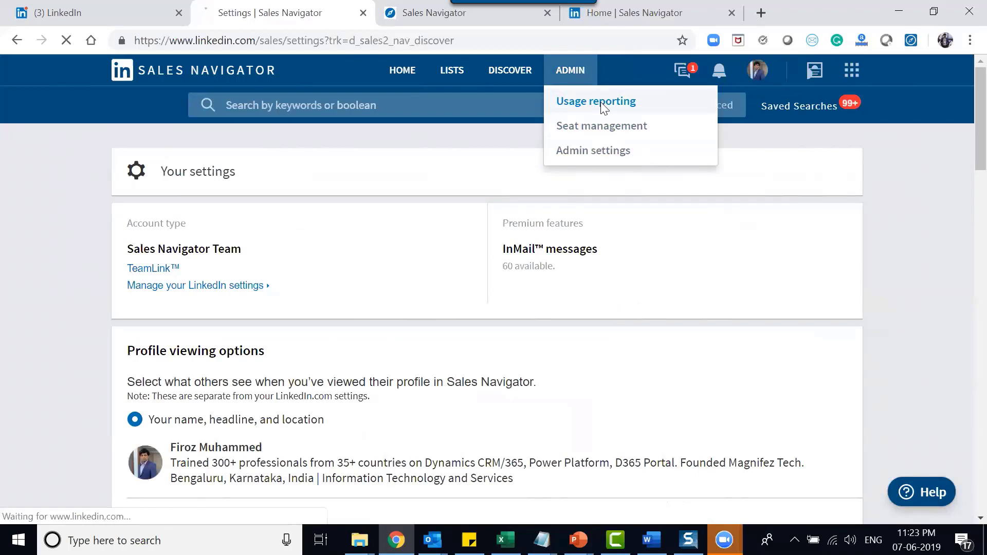
right_click(965, 144)
click(966, 126)
scroll(965, 155, down, 3)
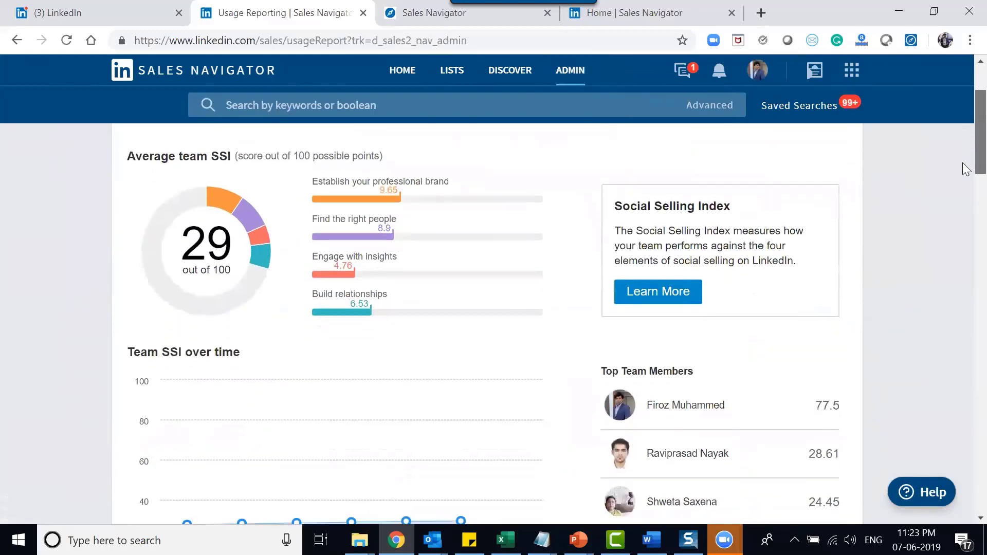
scroll(967, 169, down, 4)
scroll(965, 175, up, 6)
scroll(966, 161, down, 2)
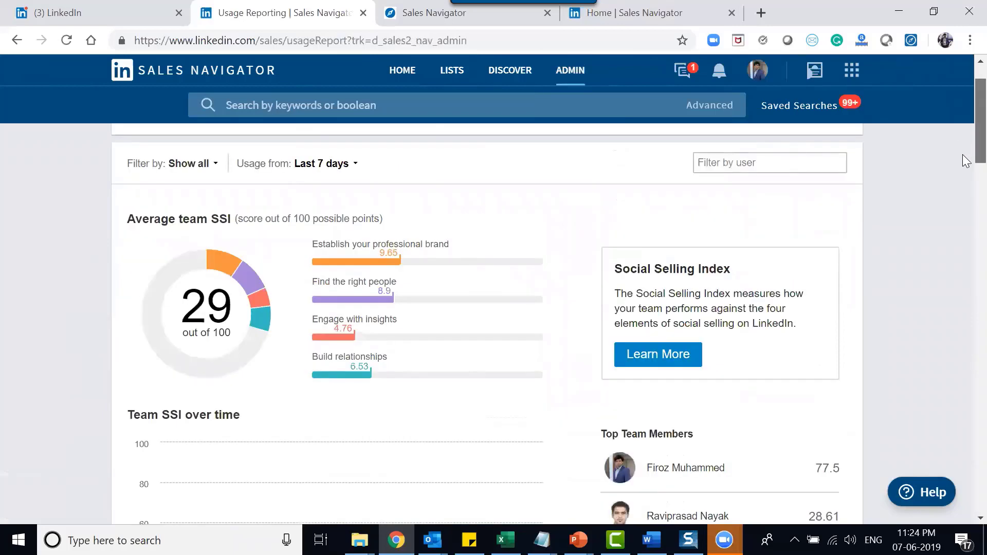
Step: Review the usage charts for daily active users, saved leads, accounts saved and searches performed
scroll(965, 161, down, 8)
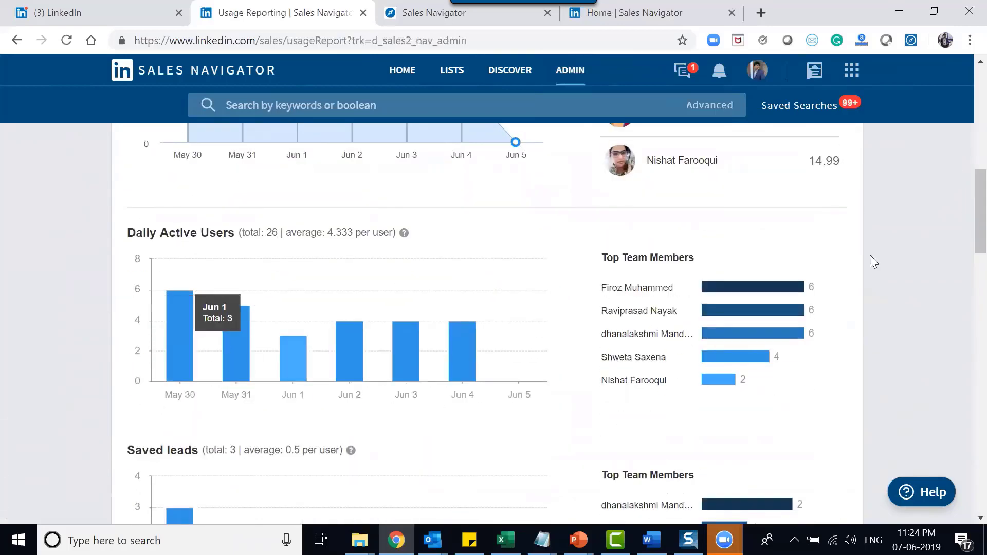
scroll(951, 253, down, 3)
scroll(972, 227, up, 2)
scroll(967, 238, down, 2)
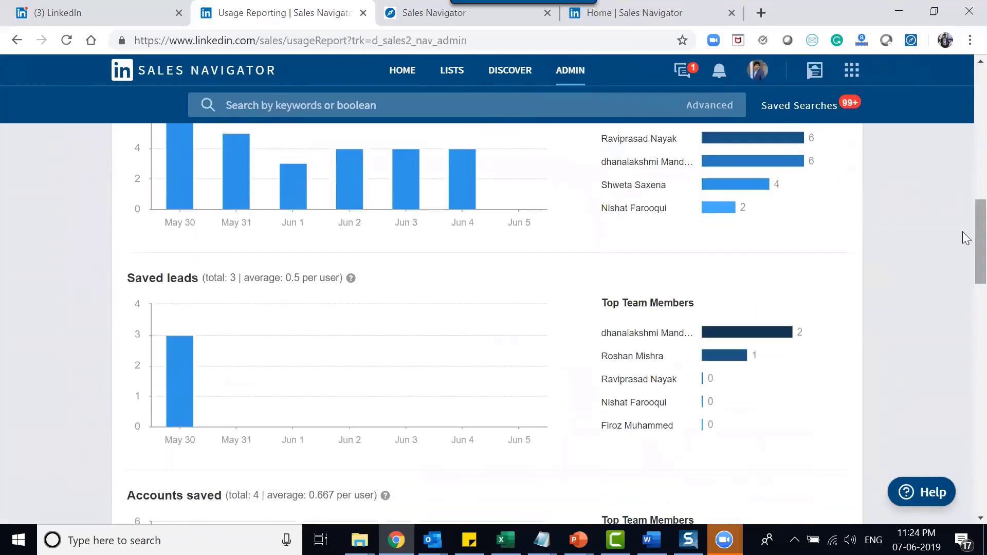
scroll(962, 273, down, 4)
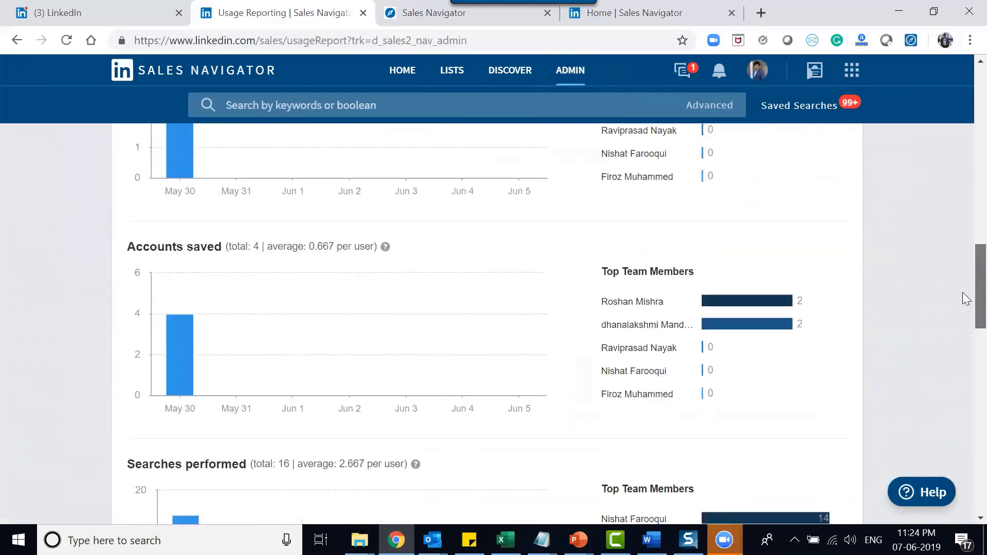
scroll(963, 292, down, 8)
scroll(961, 378, up, 20)
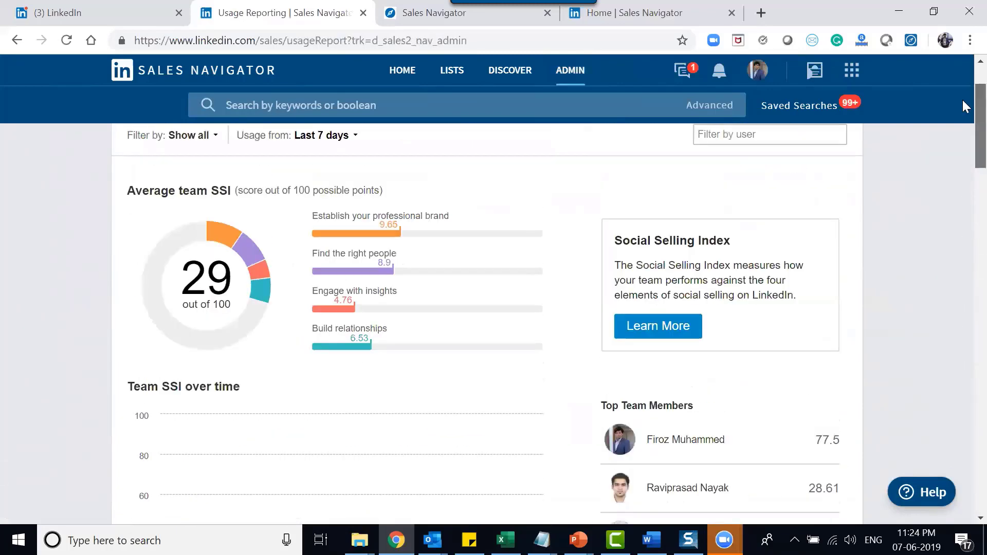
scroll(962, 99, up, 2)
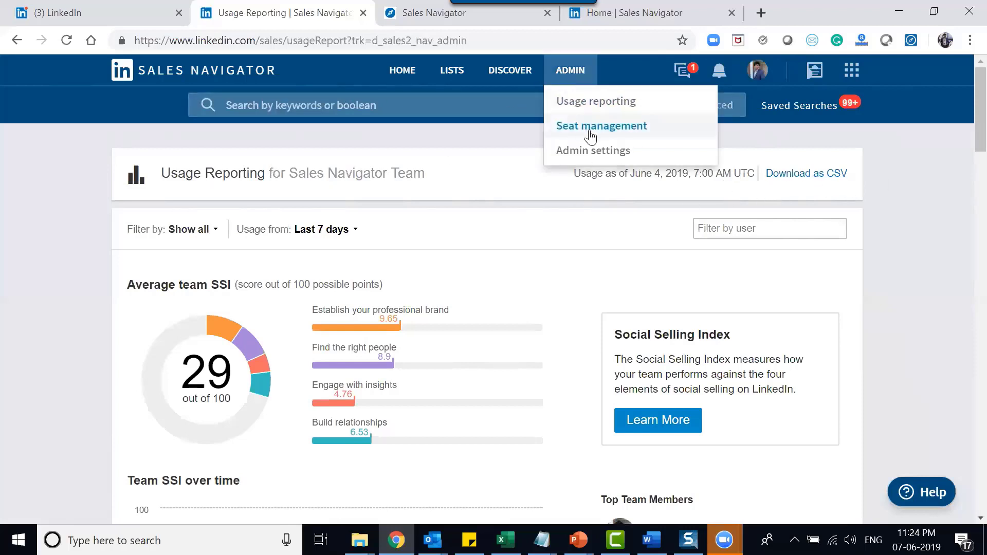
Step: Open seat management, look over the team's assigned seats and return to the usage report
click(591, 132)
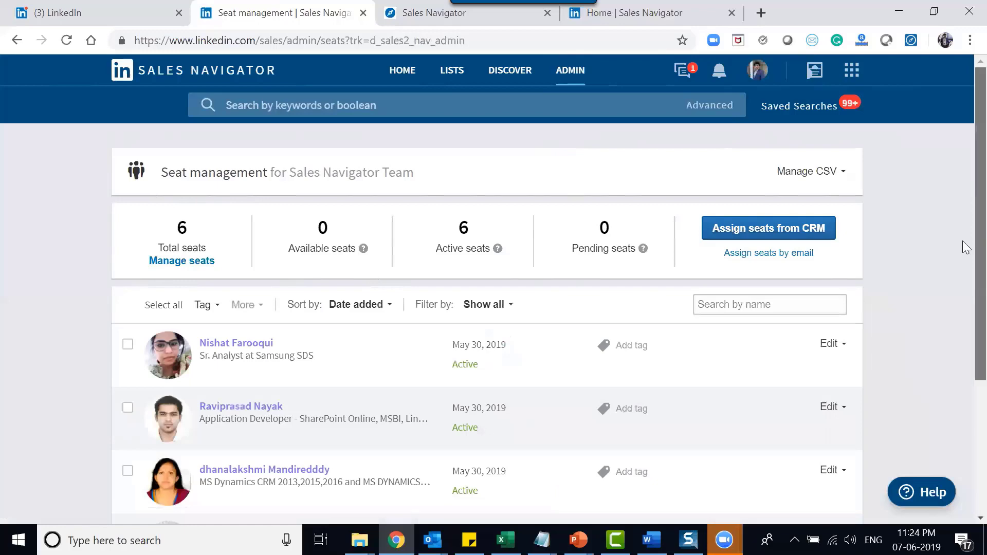
scroll(964, 249, down, 4)
scroll(964, 249, up, 4)
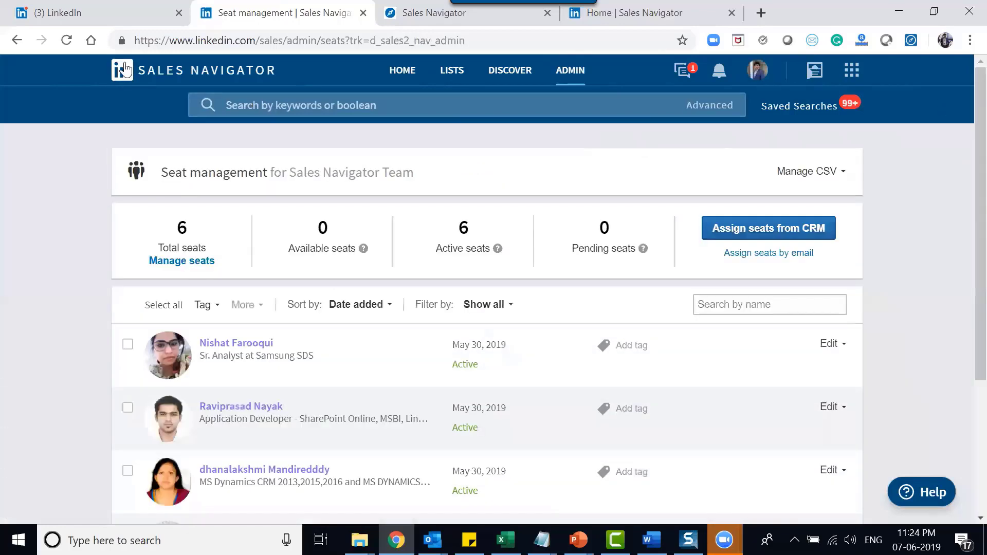
click(18, 43)
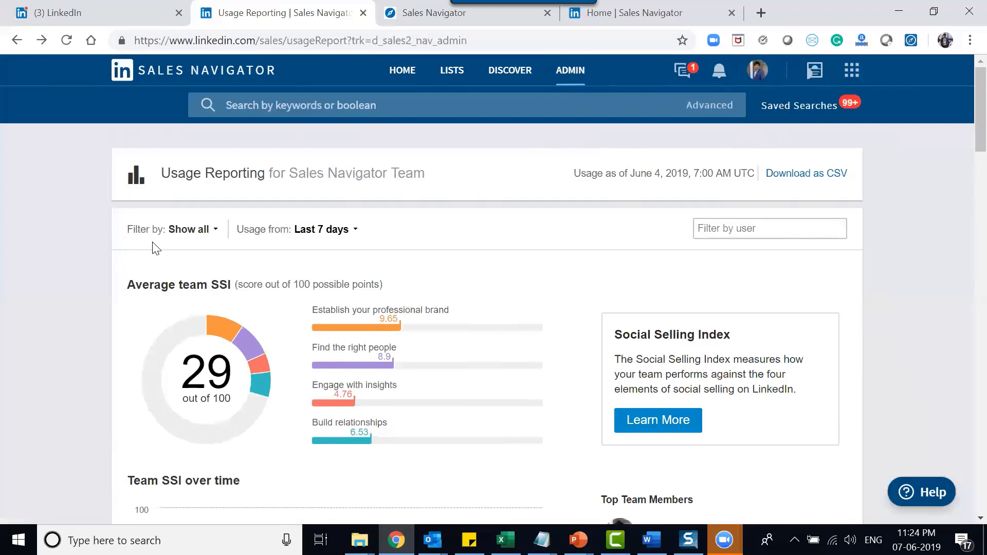
Step: Open the admin settings and review the account, billing, CRM, InMail, TeamLink, PointDrive and seat transfer sections
mouse_move(570, 70)
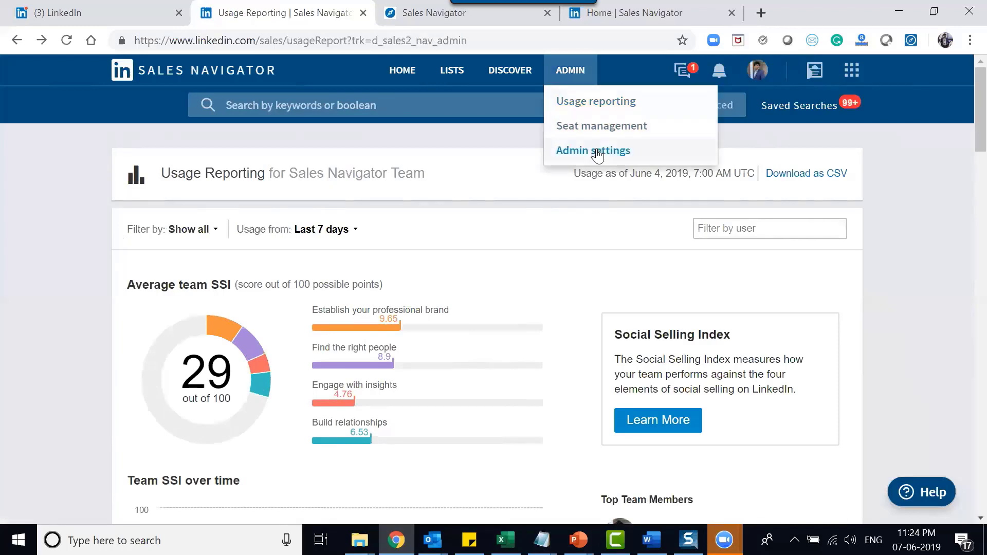
click(595, 150)
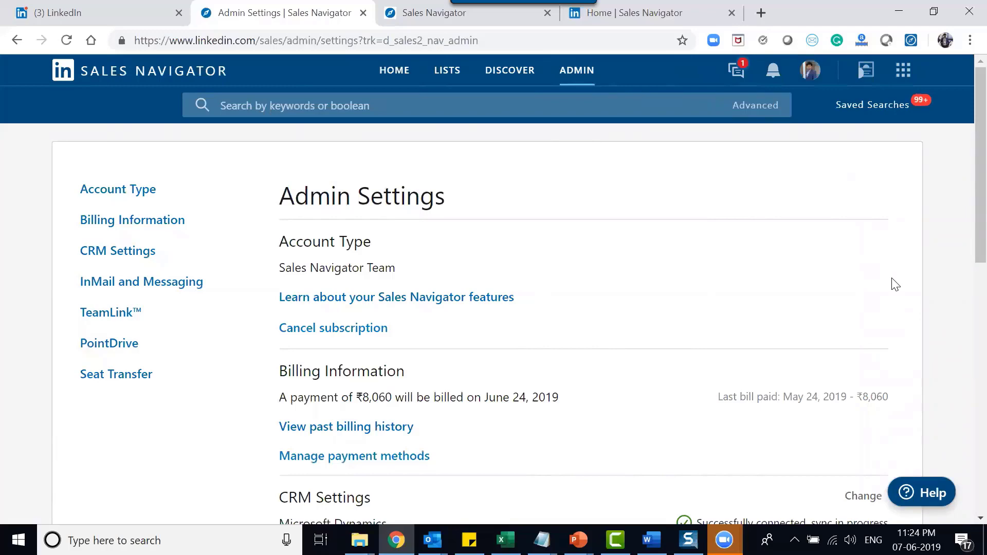
drag(963, 199, 963, 331)
scroll(965, 338, down, 1)
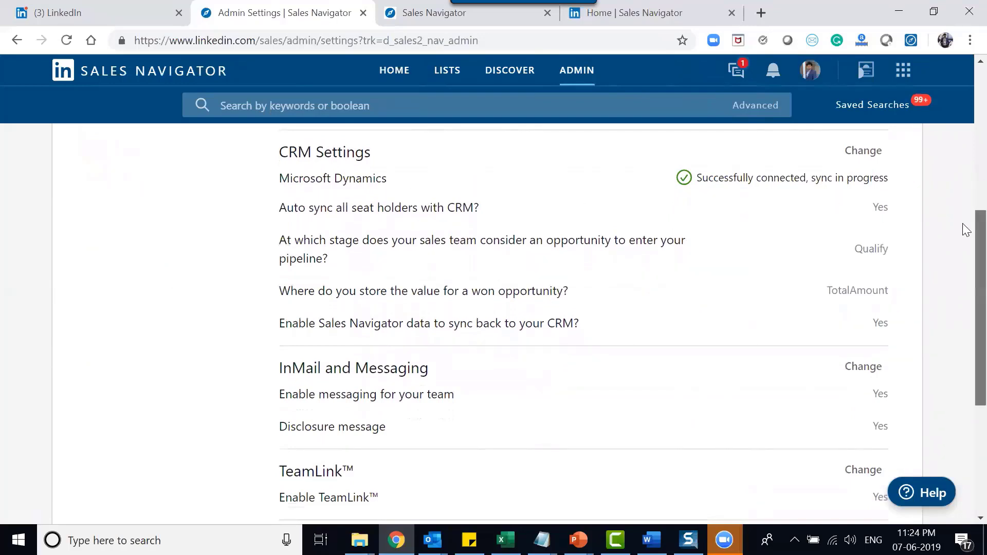
scroll(962, 226, down, 3)
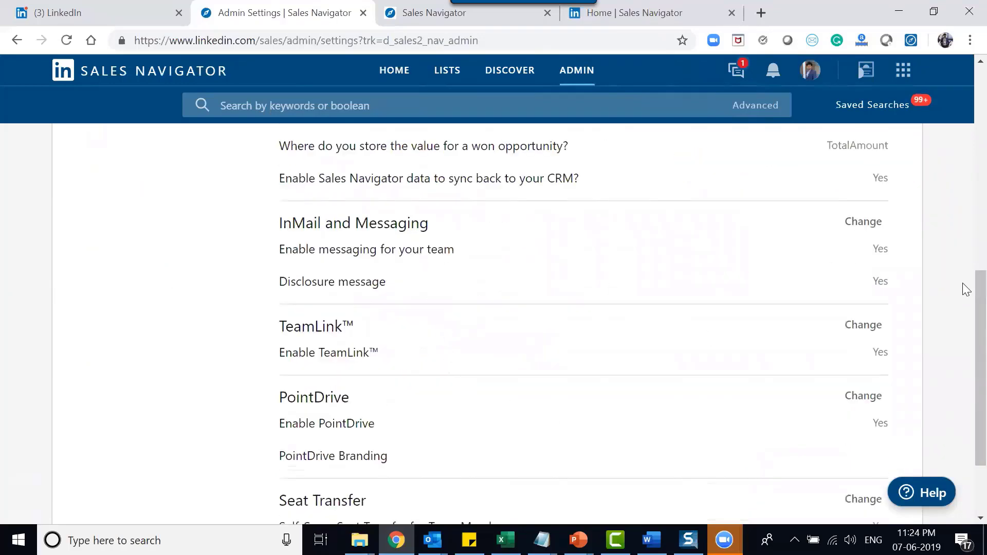
right_click(963, 356)
scroll(963, 407, down, 2)
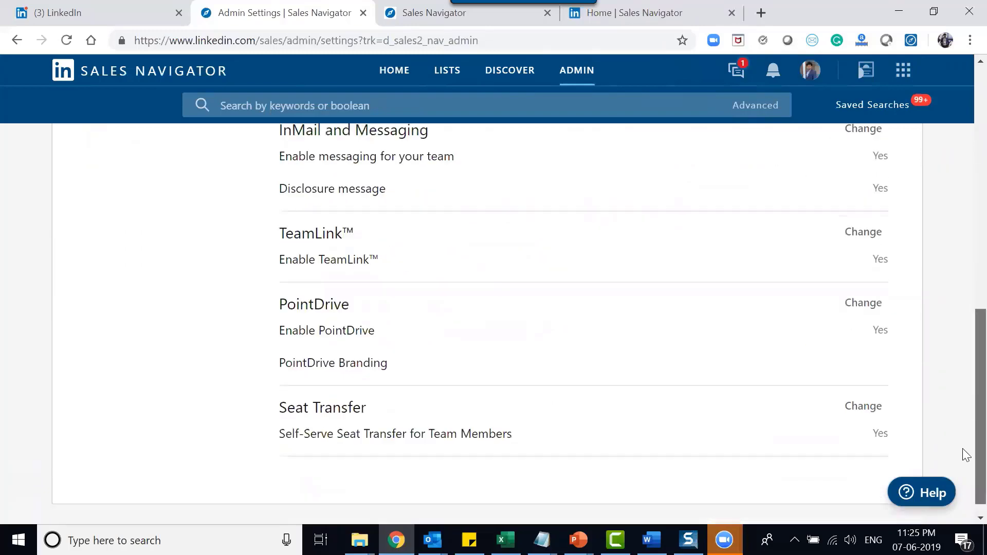
scroll(963, 449, up, 10)
scroll(966, 234, up, 2)
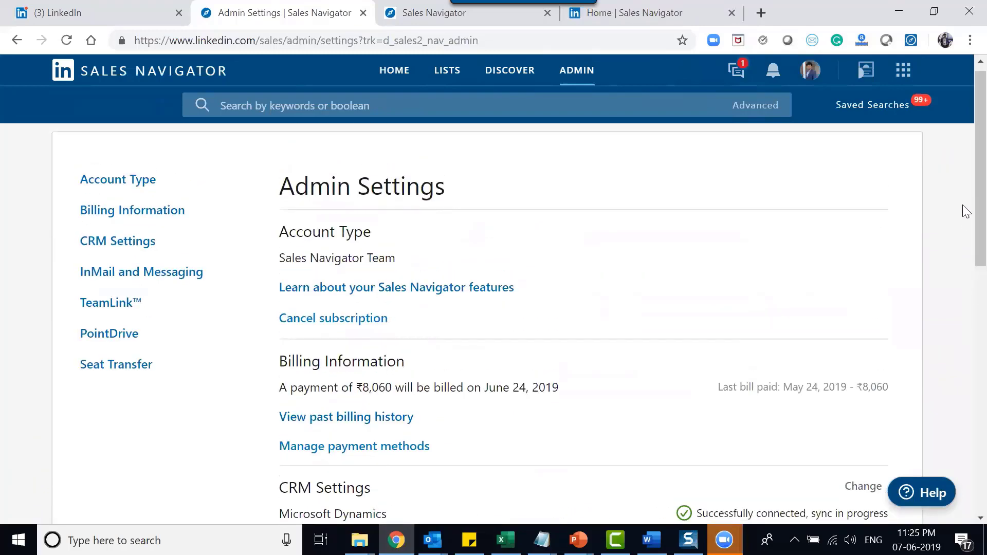
Step: Return to the Sales Navigator home page and look over the lead updates and recently viewed items
click(394, 81)
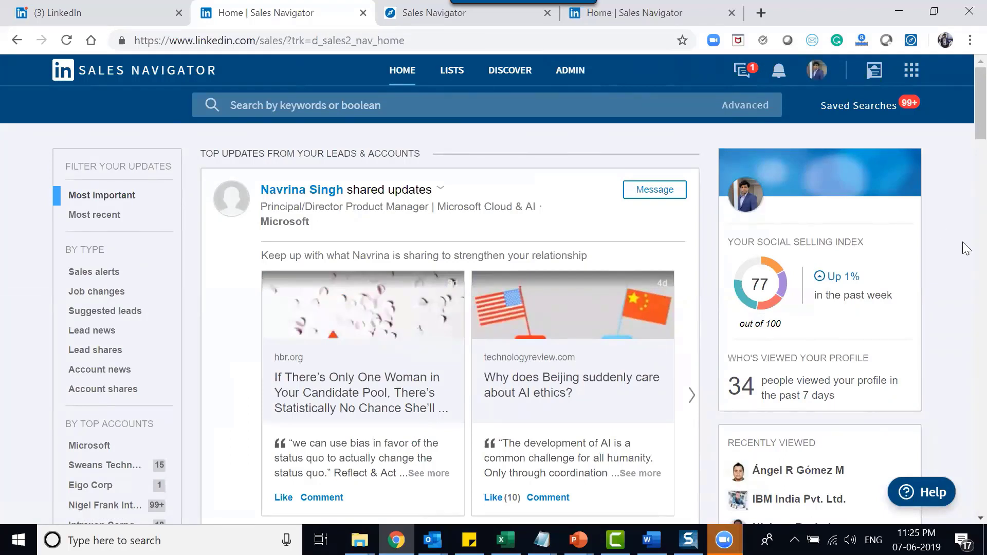
scroll(964, 97, down, 3)
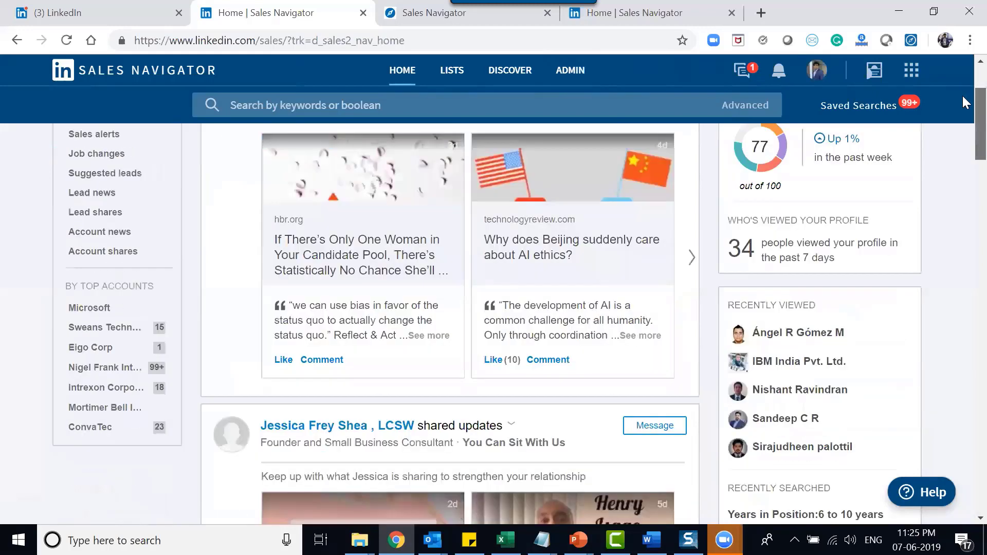
scroll(963, 95, down, 1)
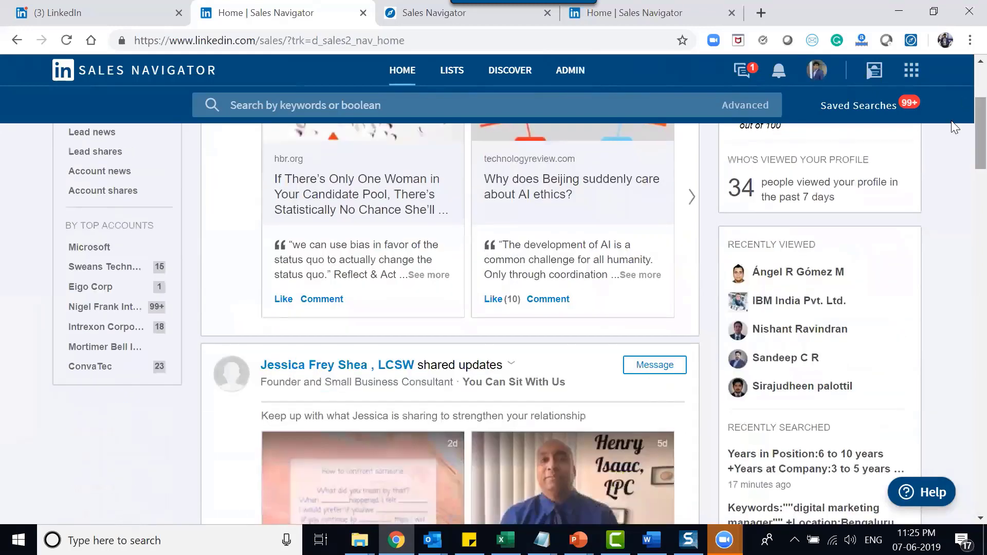
Step: Open the list of who viewed the profile and inspect the peak week and the 90-day viewer total
click(778, 195)
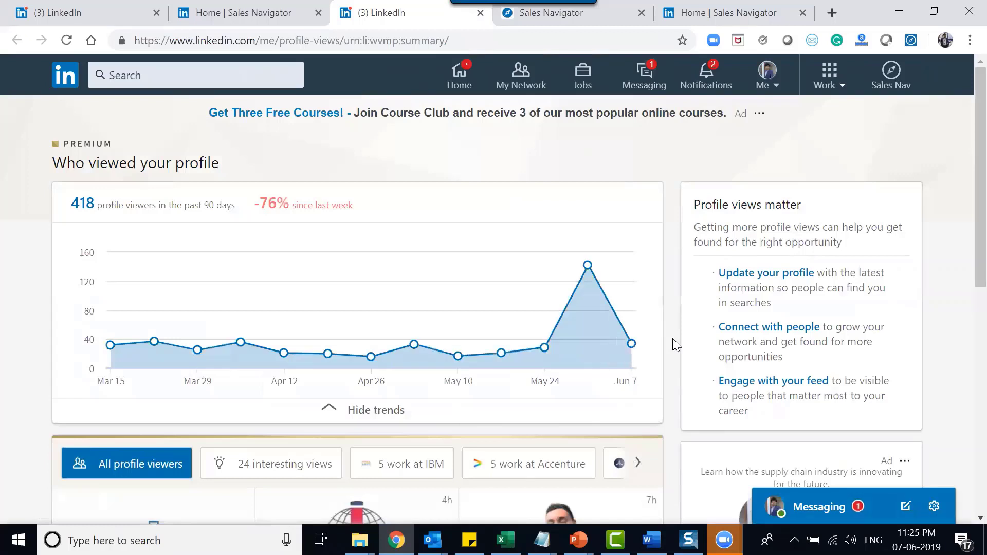
mouse_move(594, 265)
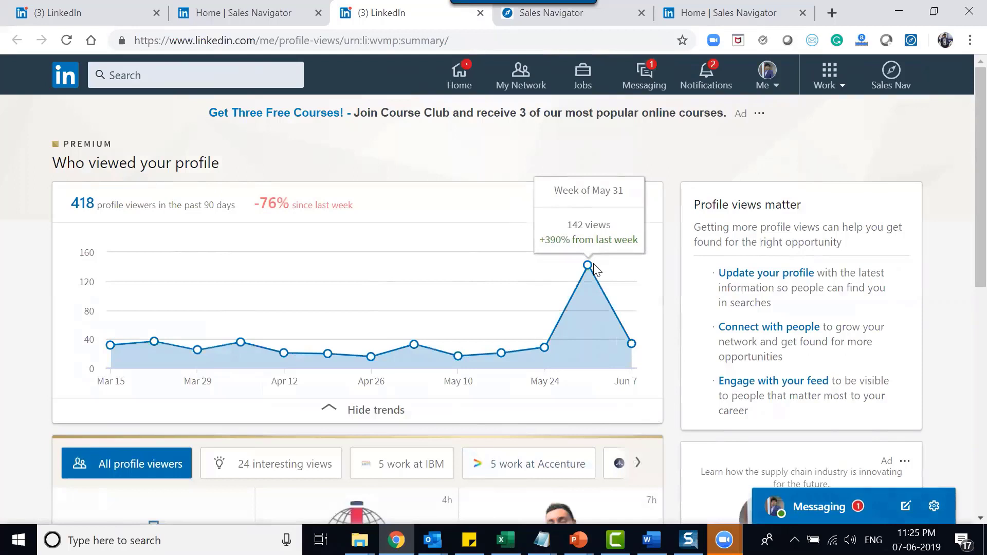
drag(103, 205, 238, 203)
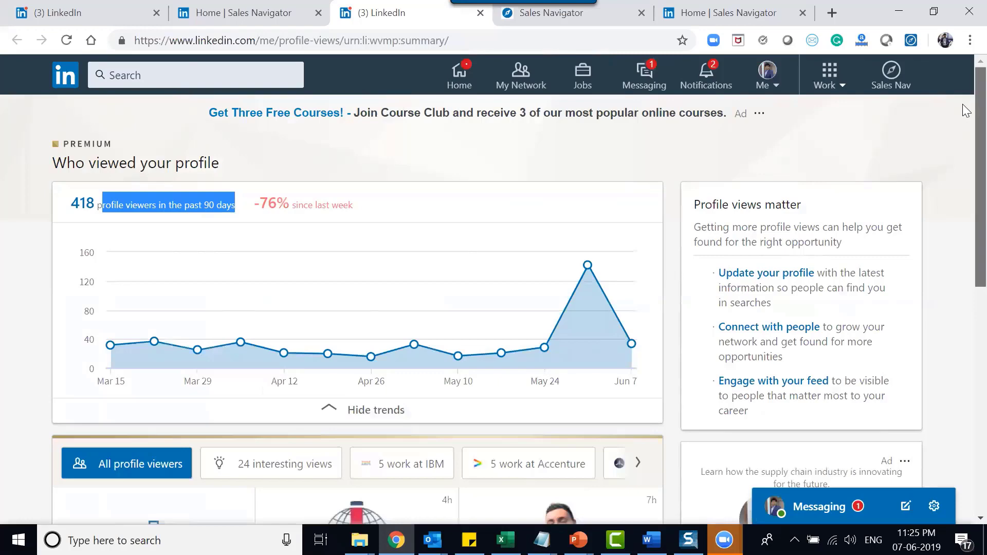
Step: Browse the individual profile viewers and their connection options, ending back at the viewer trend chart
scroll(963, 155, down, 4)
scroll(966, 241, down, 2)
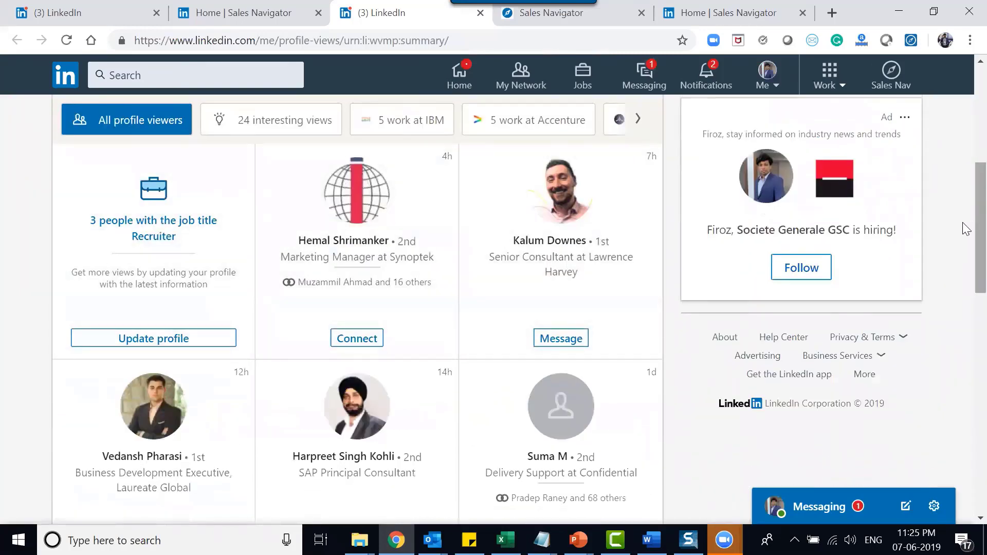
right_click(963, 287)
click(964, 241)
scroll(965, 244, down, 10)
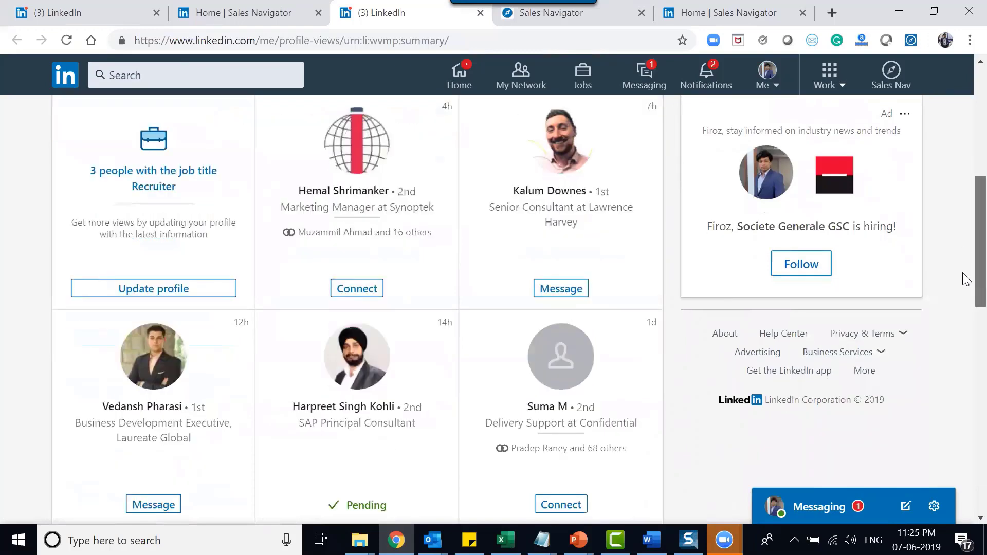
scroll(962, 410, down, 2)
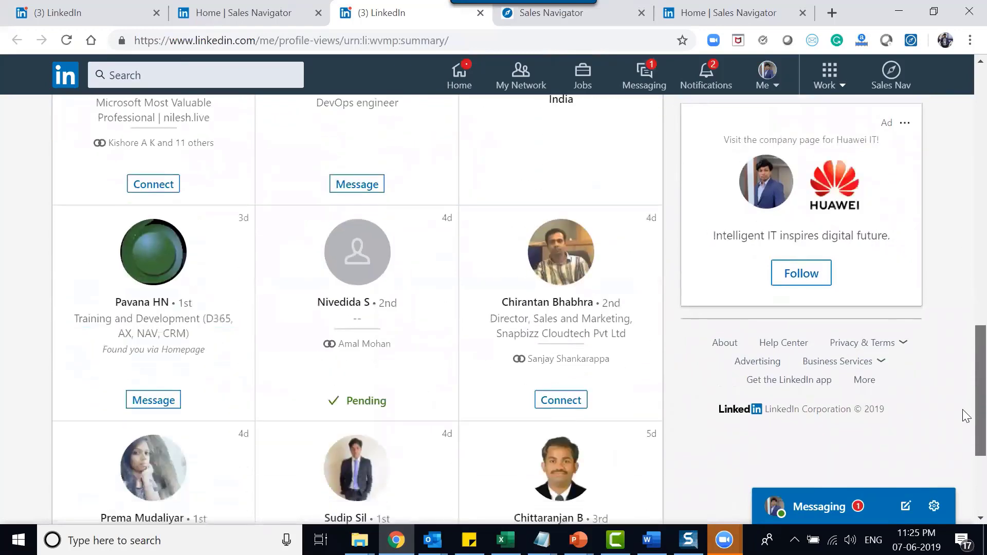
scroll(962, 390, up, 3)
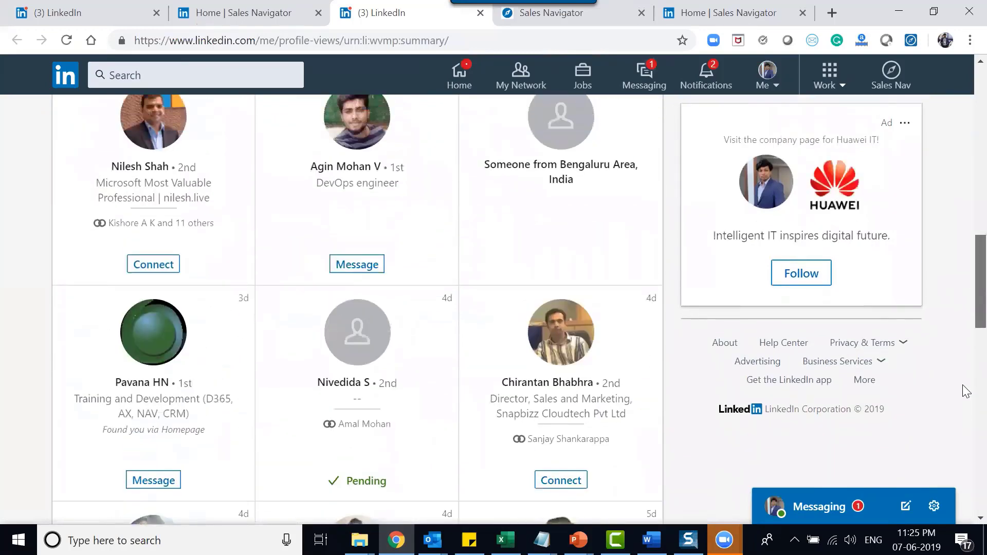
scroll(961, 407, down, 4)
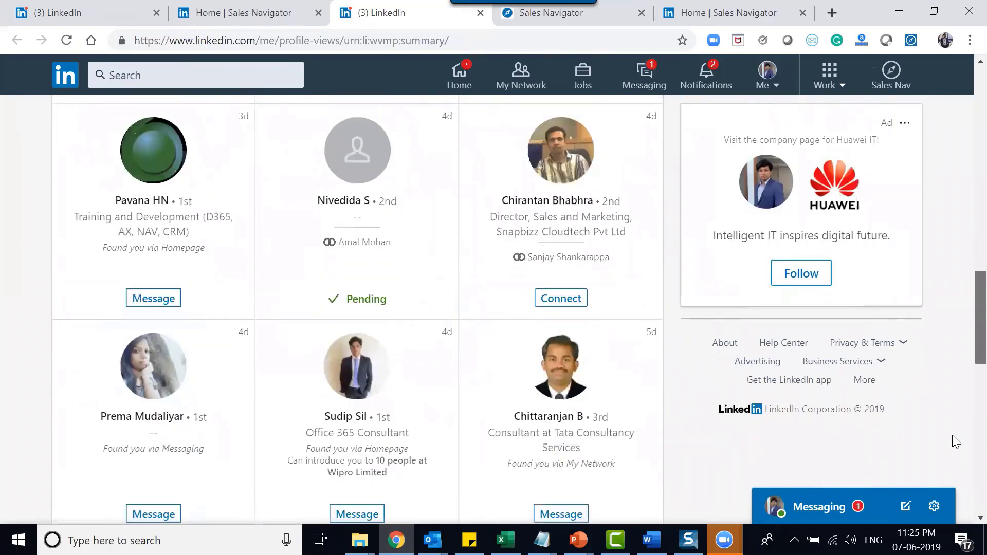
scroll(954, 483, down, 3)
scroll(953, 486, down, 3)
scroll(936, 253, up, 20)
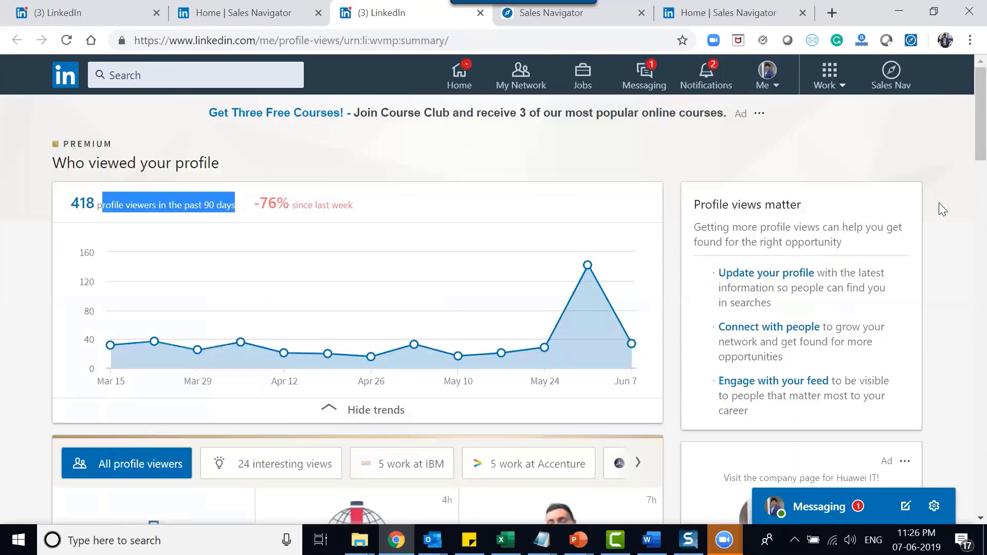
Step: Open the LinkedIn home feed and switch to the other Sales Navigator page with the recommended leads
click(459, 76)
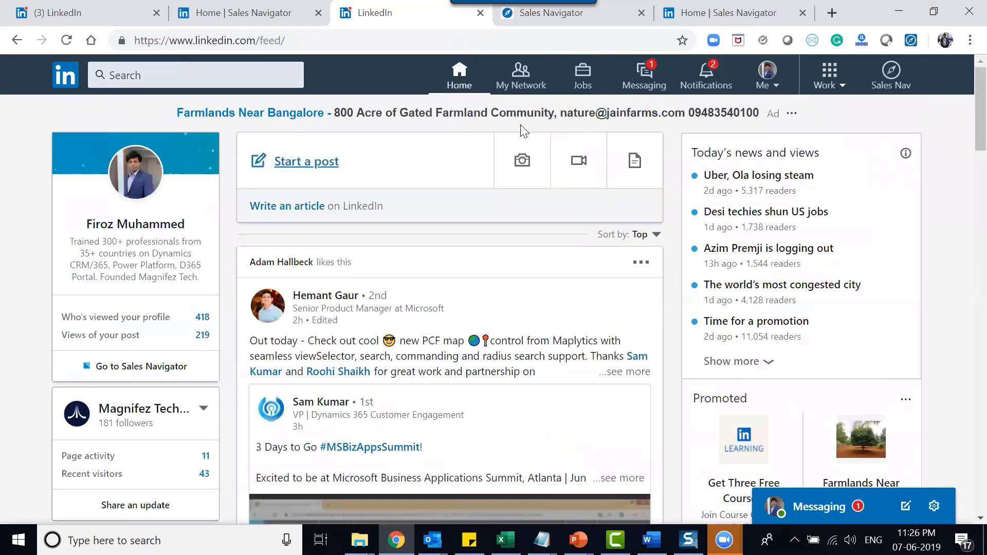
click(619, 14)
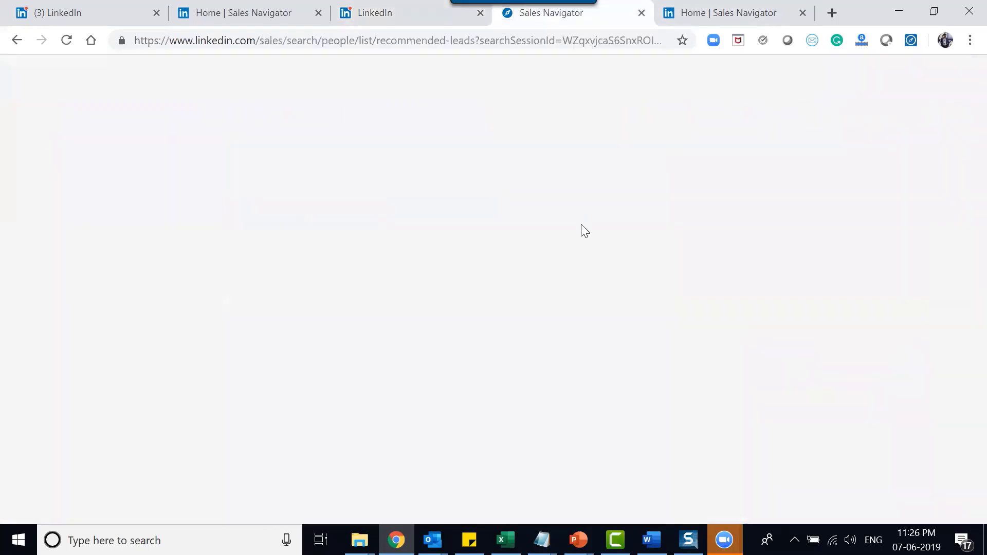